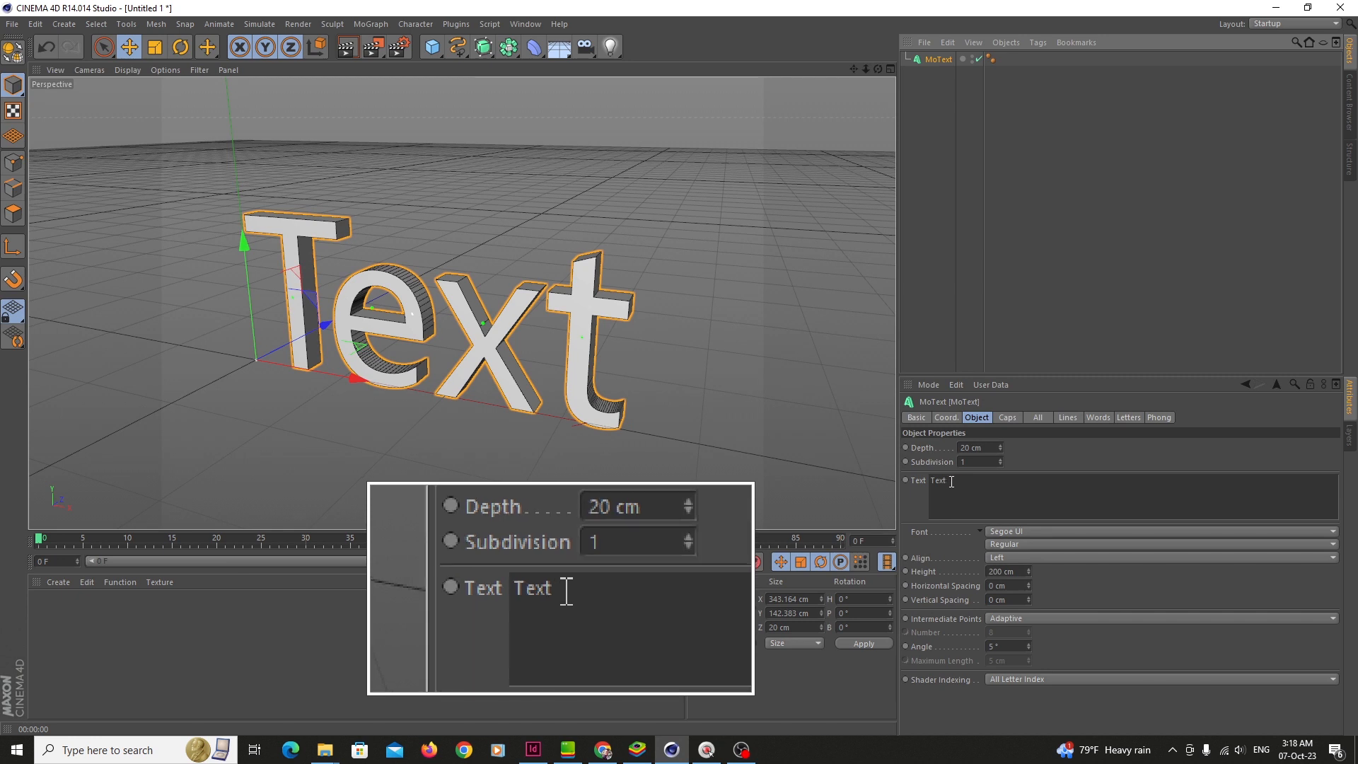
# Replace the MoText object's default text with "Gambi".
pyautogui.click(949, 485)
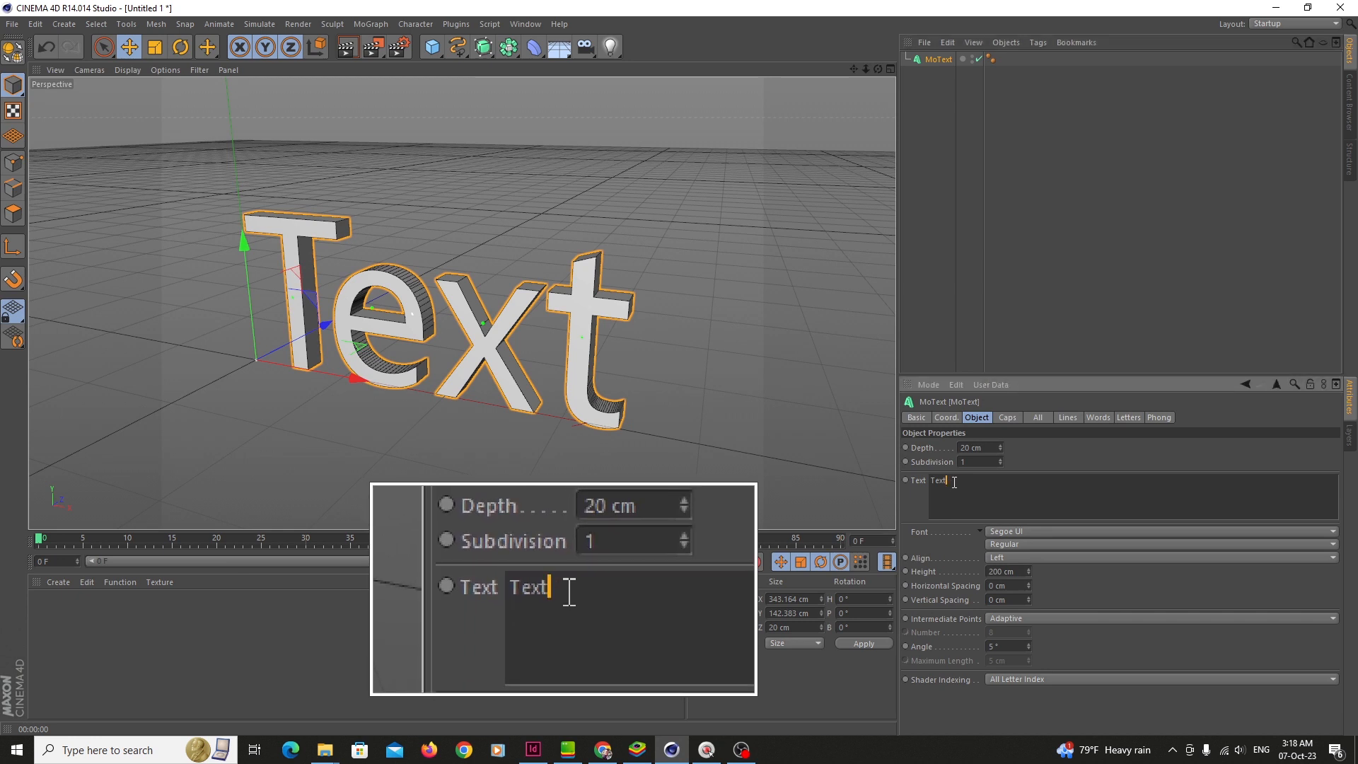
pyautogui.moveTo(954, 483); pyautogui.dragTo(923, 482)
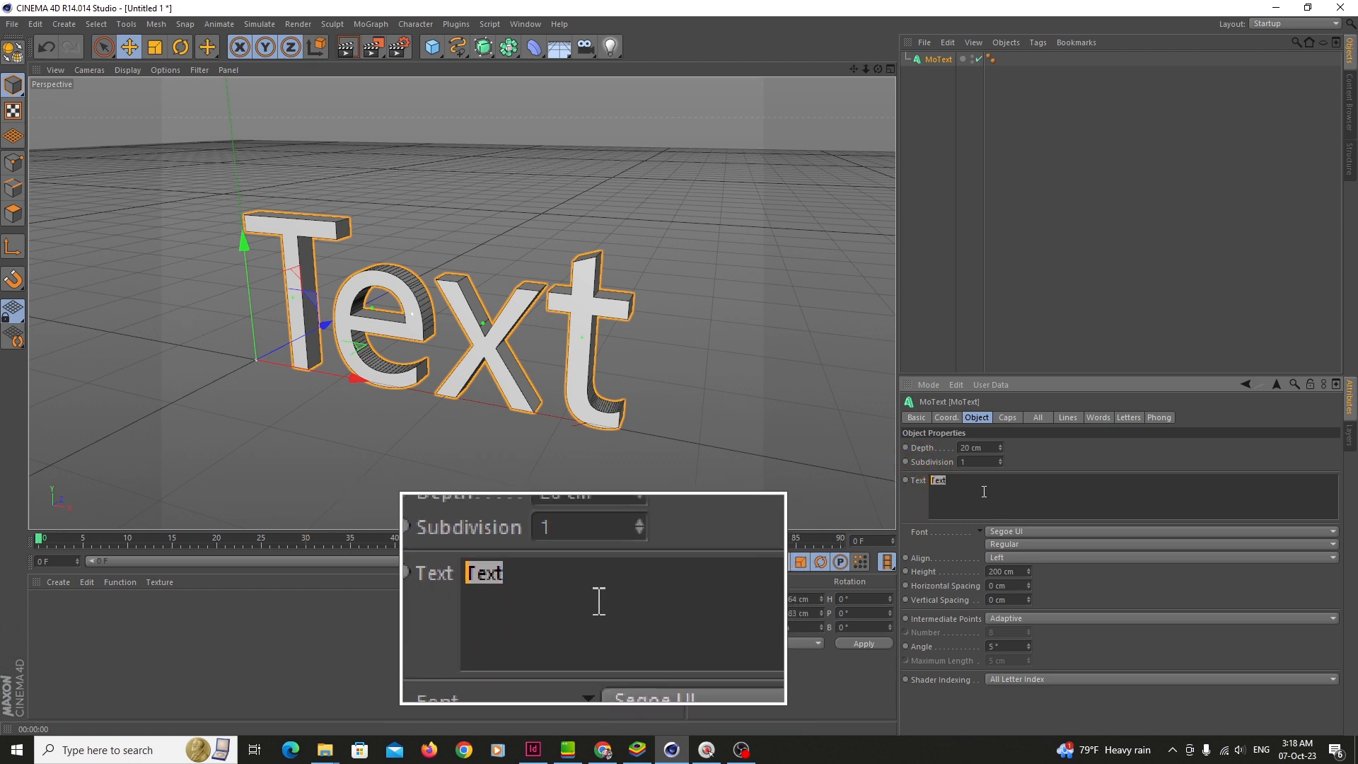
pyautogui.write('Gambi')
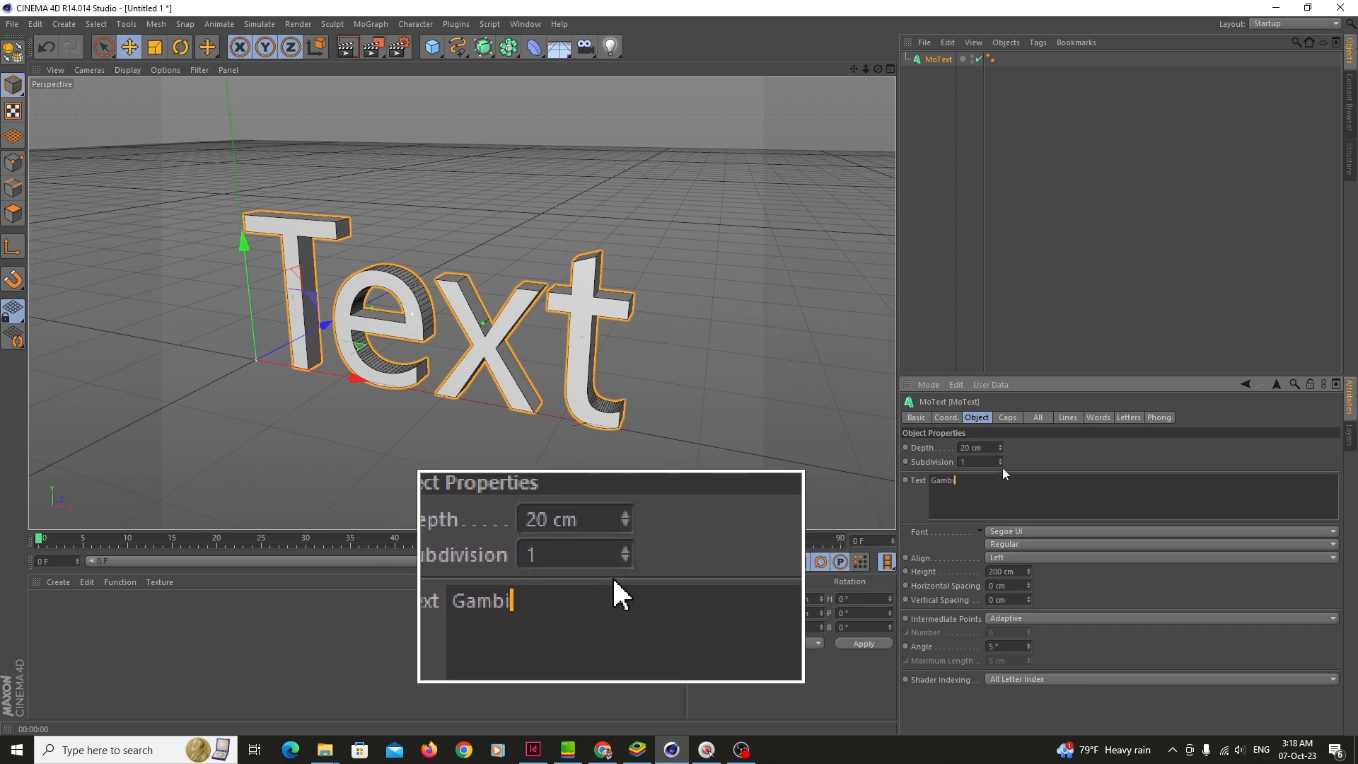
pyautogui.click(1021, 457)
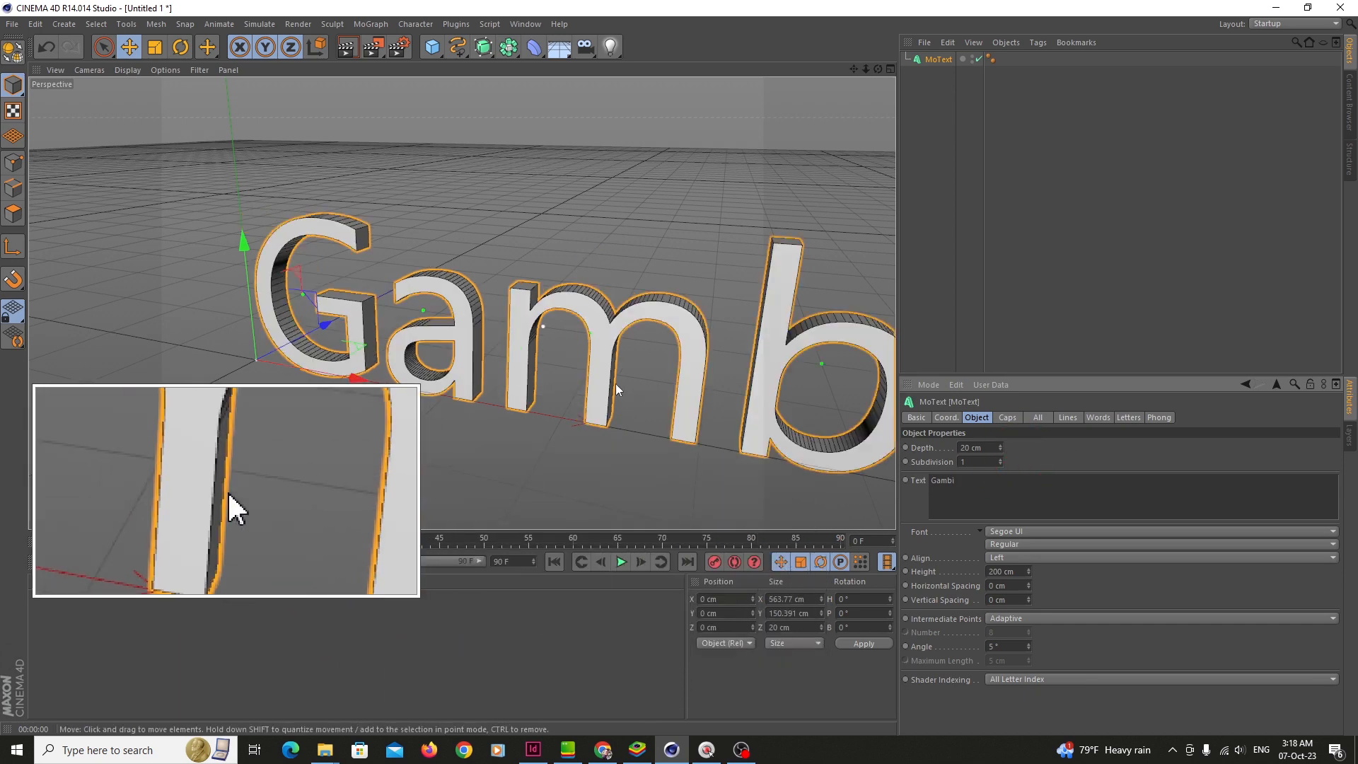
# Increase the extrusion depth of the "Gambi" text to 46 cm.
pyautogui.moveTo(871, 68); pyautogui.dragTo(776, 72)
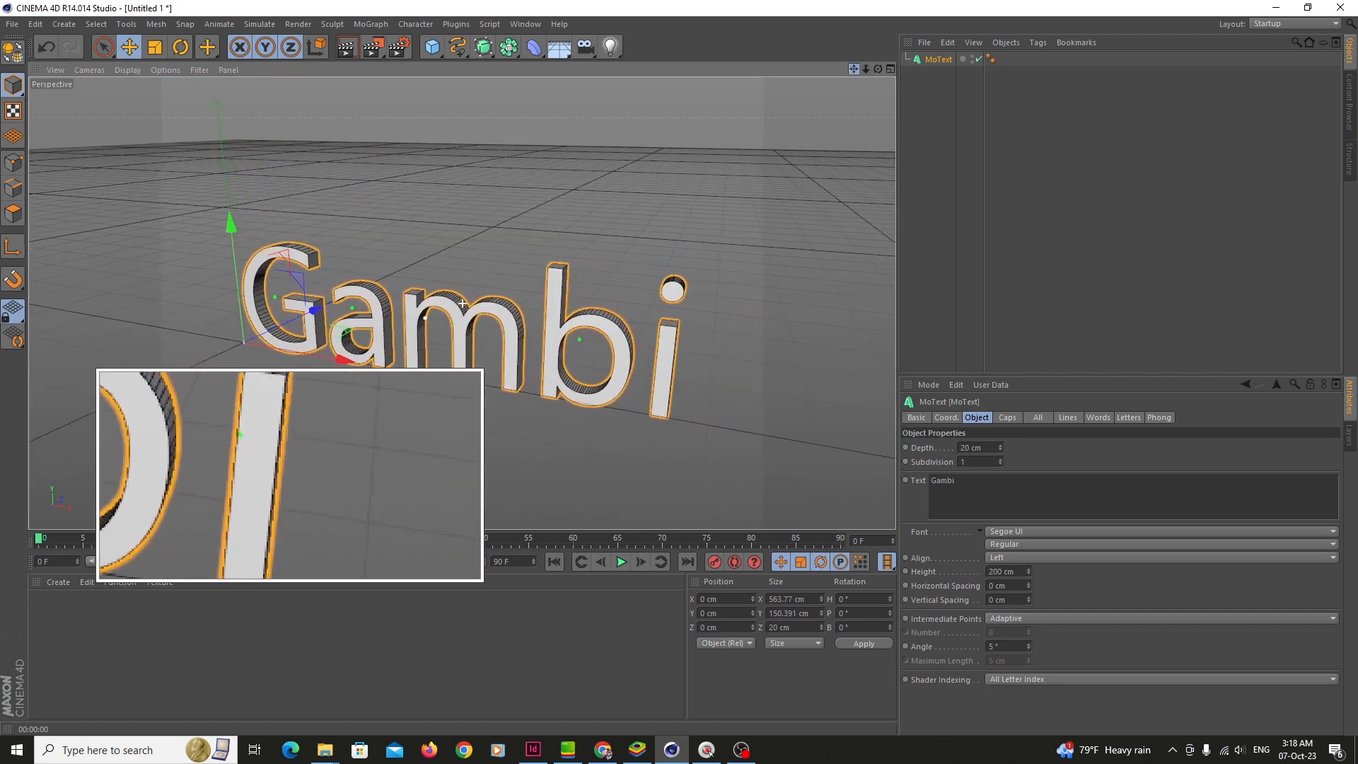
pyautogui.moveTo(877, 70); pyautogui.dragTo(852, 87)
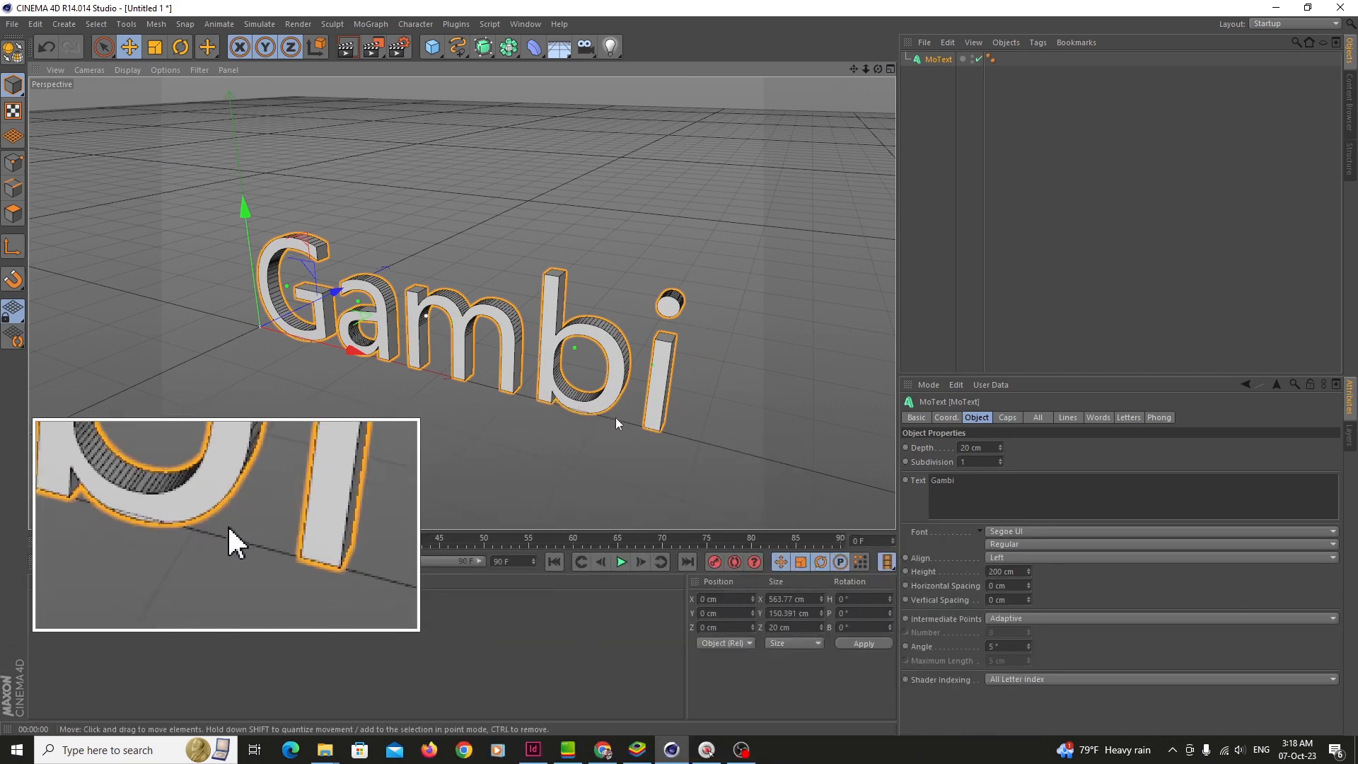
pyautogui.scroll(3, 618, 423)
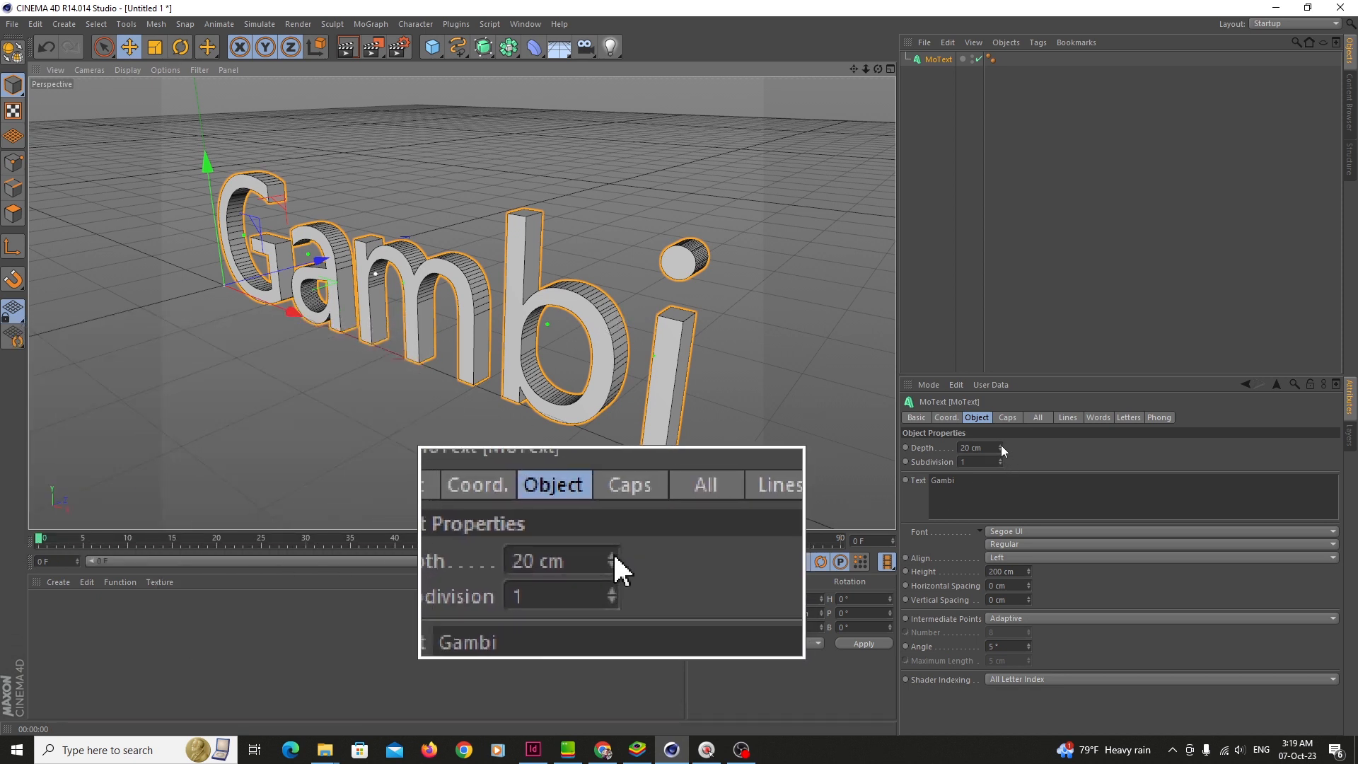
pyautogui.click(1001, 446)
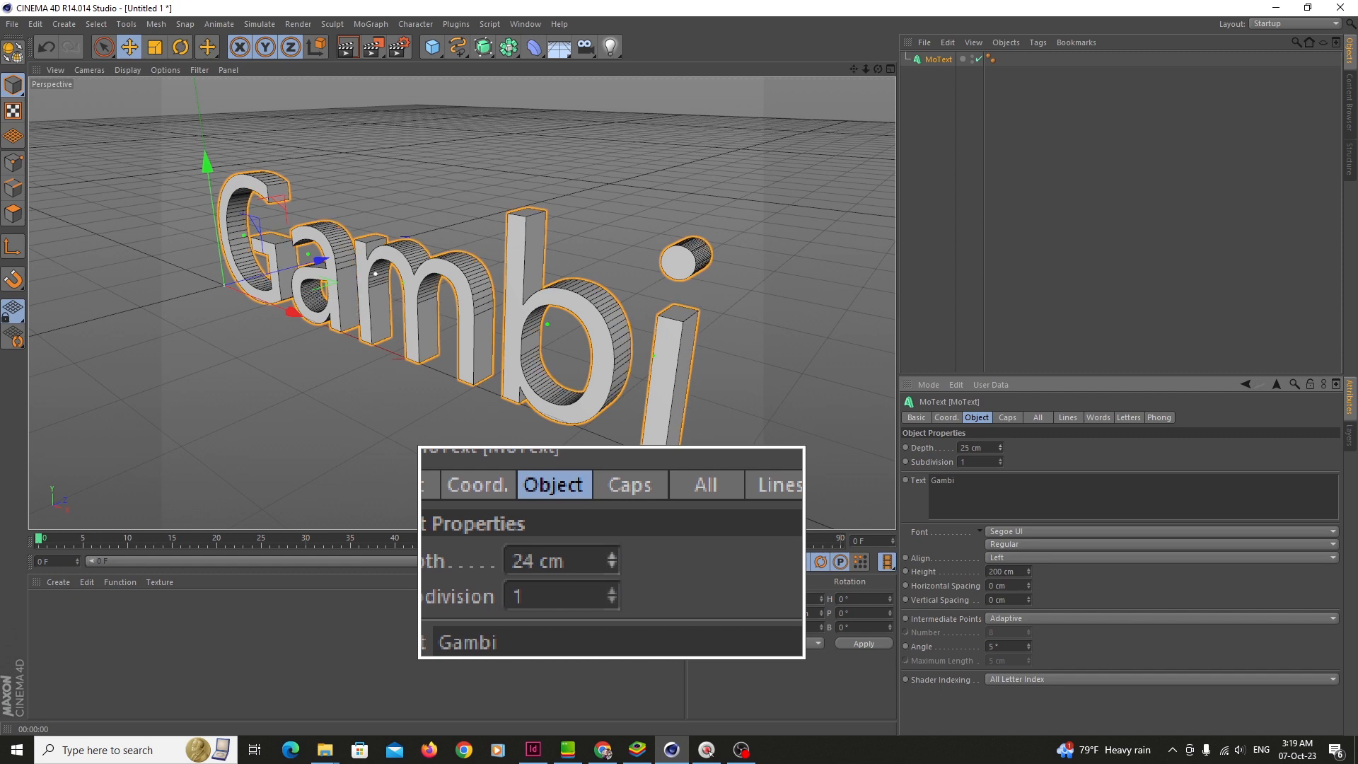
pyautogui.moveTo(1001, 448)
pyautogui.mouseDown()
pyautogui.moveTo(1000, 429)
pyautogui.moveTo(1000, 447)
pyautogui.mouseUp()
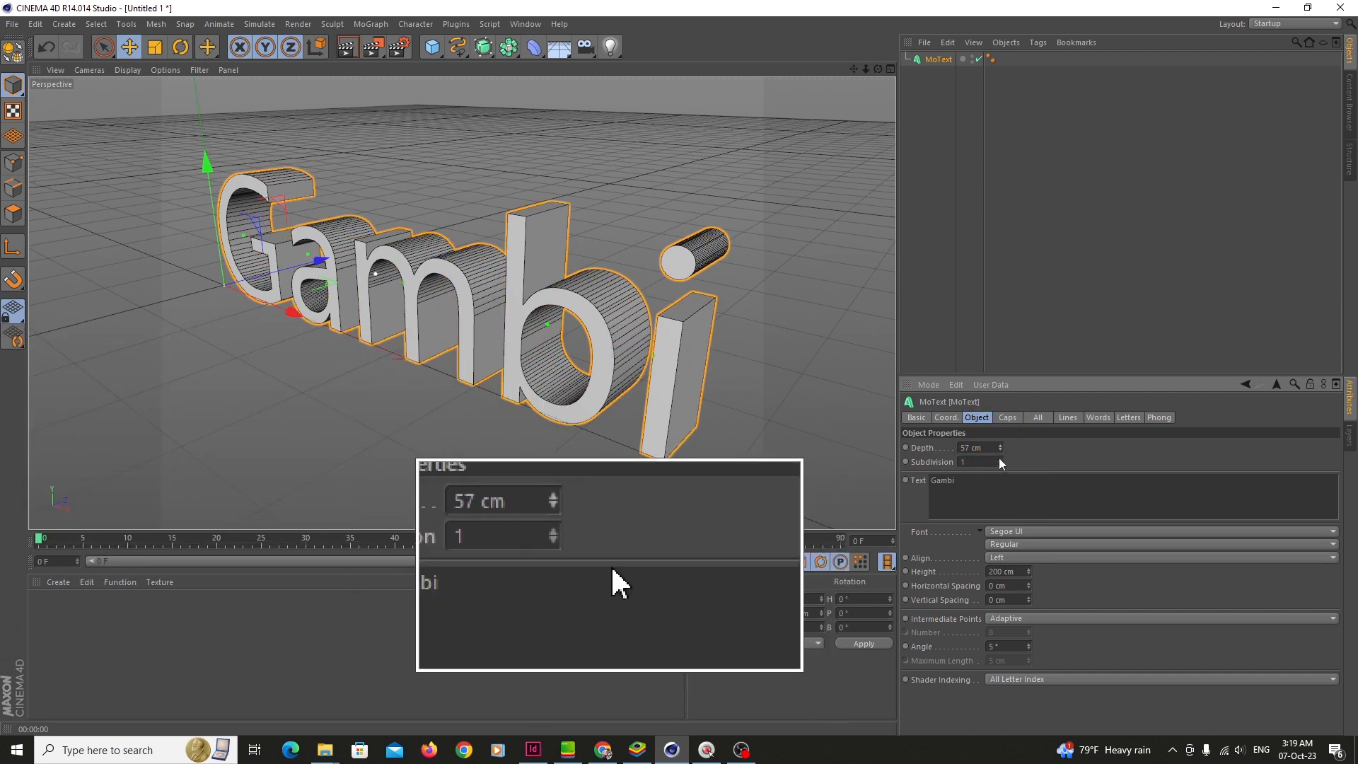
pyautogui.moveTo(1002, 450)
pyautogui.mouseDown()
pyautogui.moveTo(1000, 464)
pyautogui.moveTo(1000, 438)
pyautogui.mouseUp()
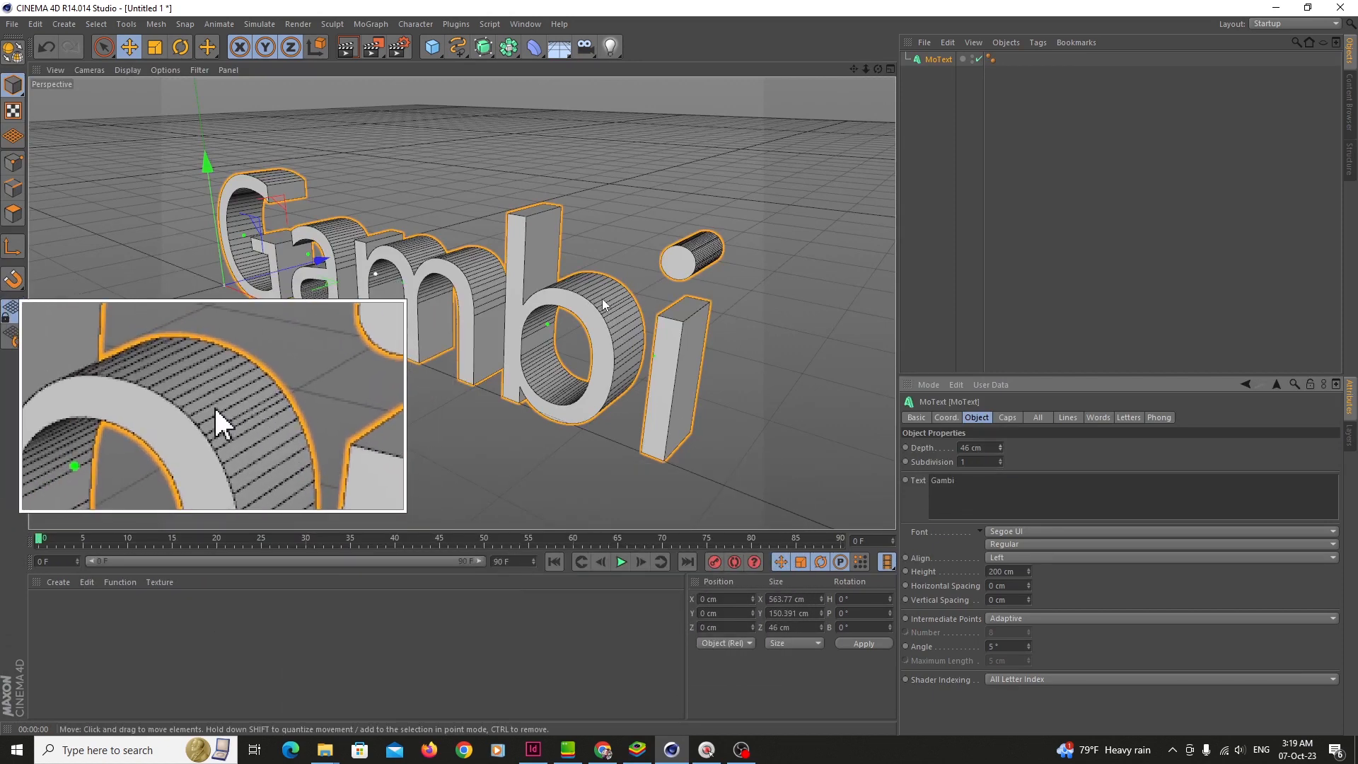
# Raise the subdivision of the text's extrusion to 7.
pyautogui.click(1000, 459)
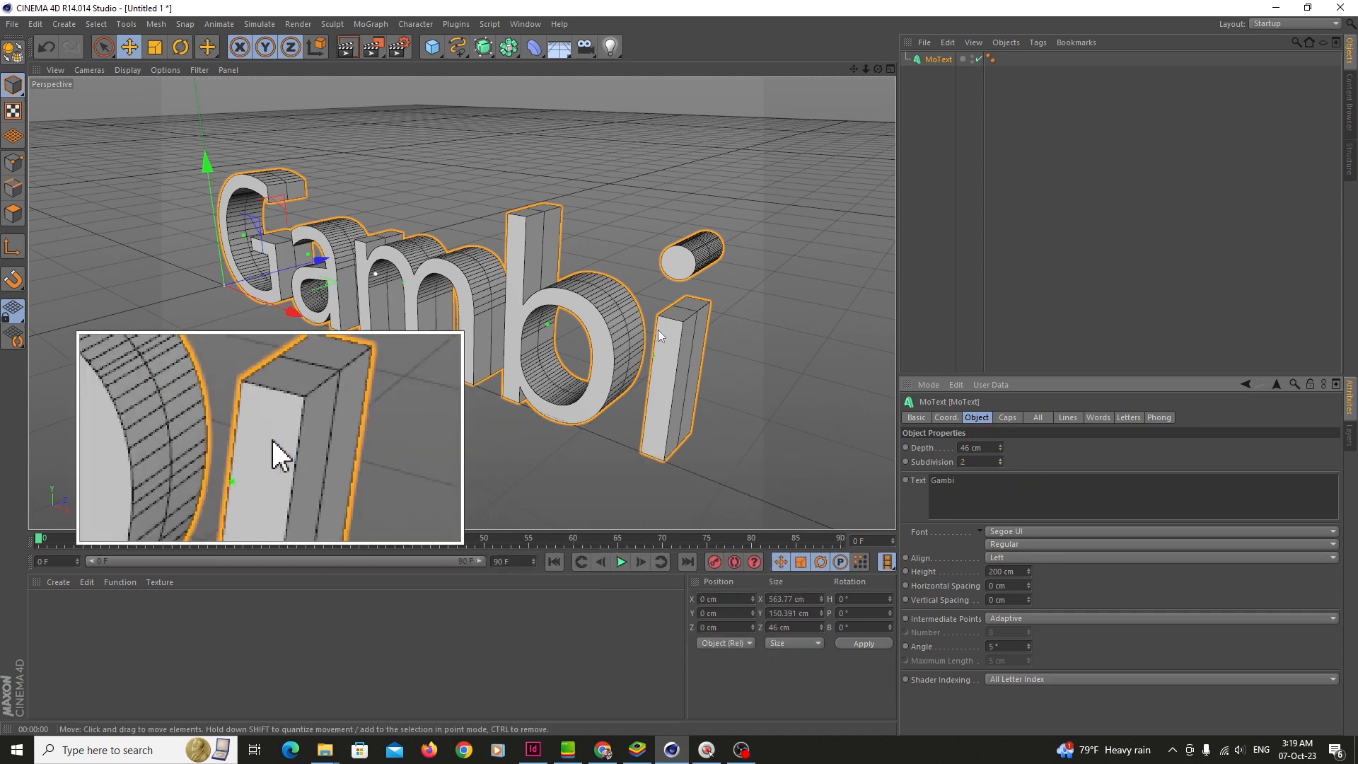
pyautogui.click(1000, 459)
pyautogui.click(1000, 459)
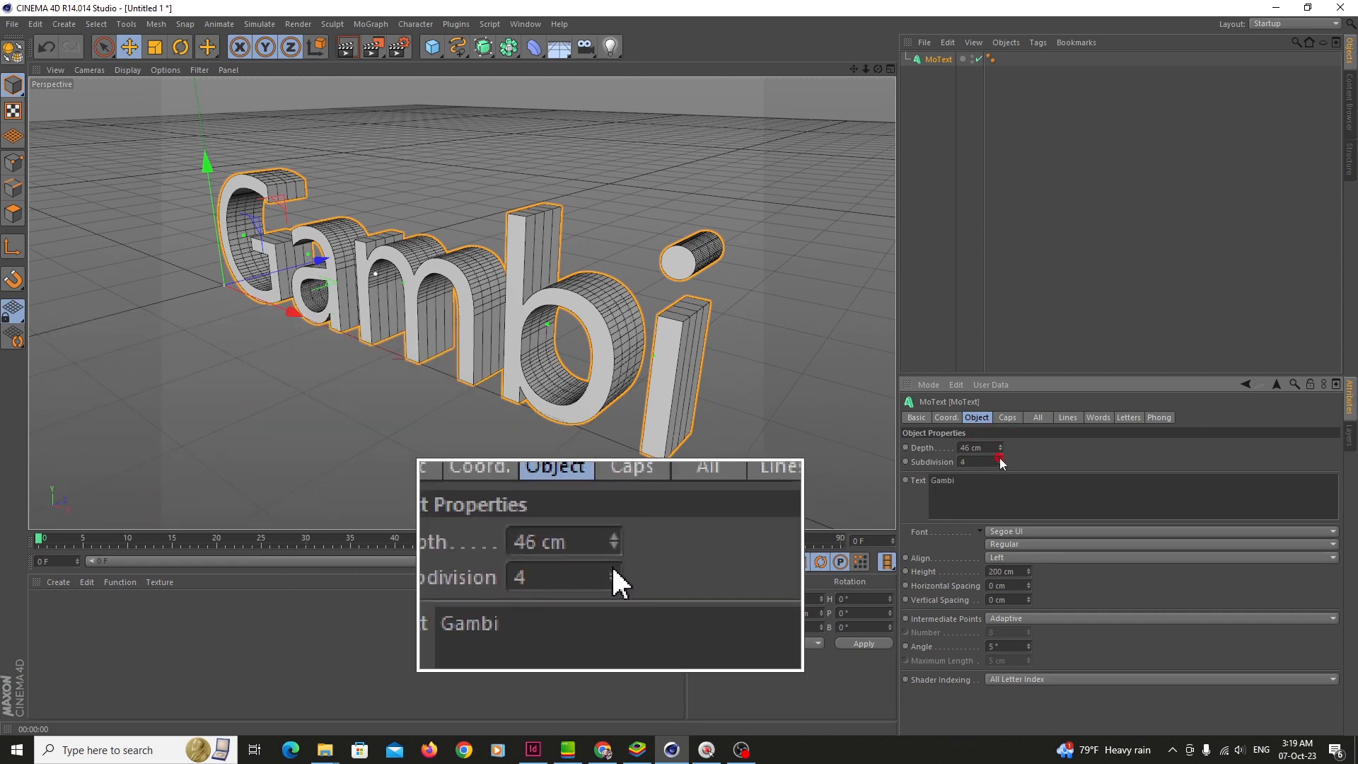
pyautogui.click(1001, 459)
pyautogui.click(1000, 459)
pyautogui.click(1000, 459)
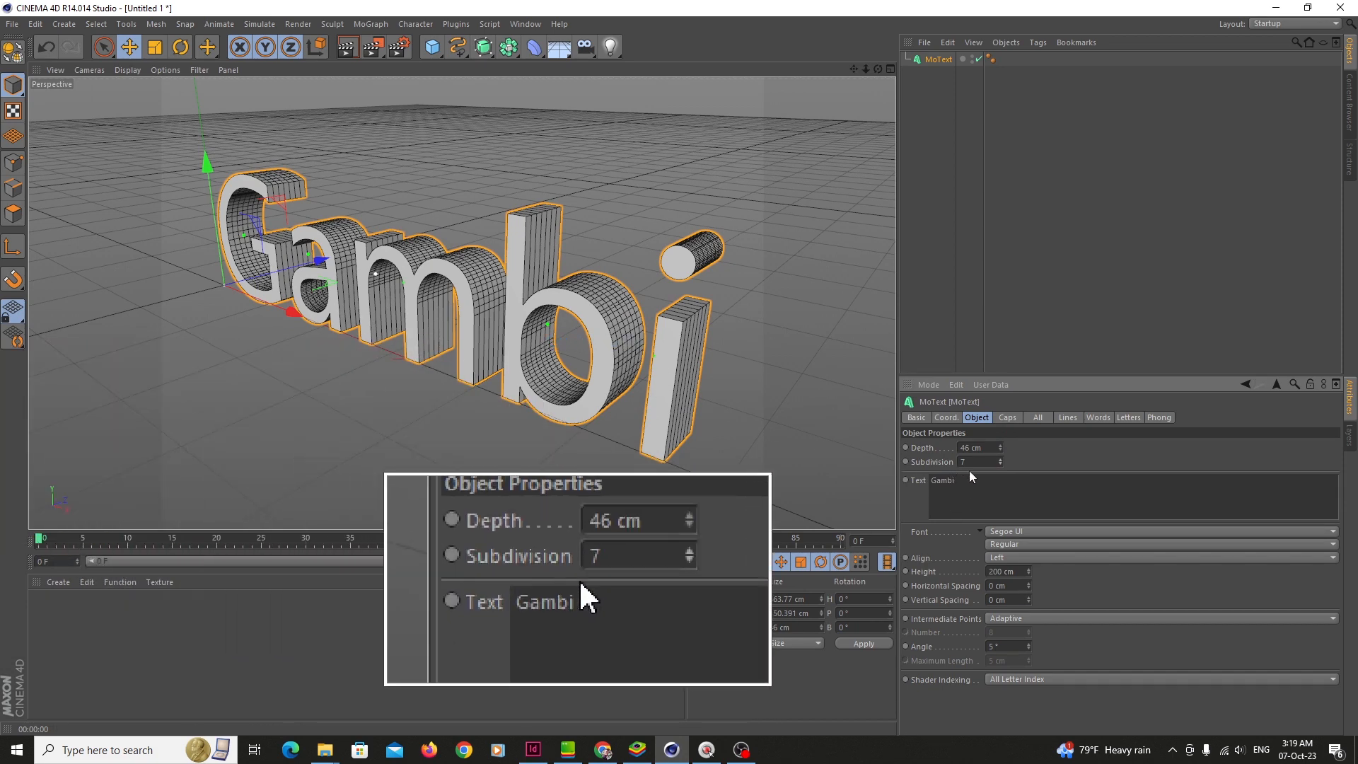
# Set the text's extrusion subdivision back to 1.
pyautogui.click(967, 462)
pyautogui.doubleClick(966, 462)
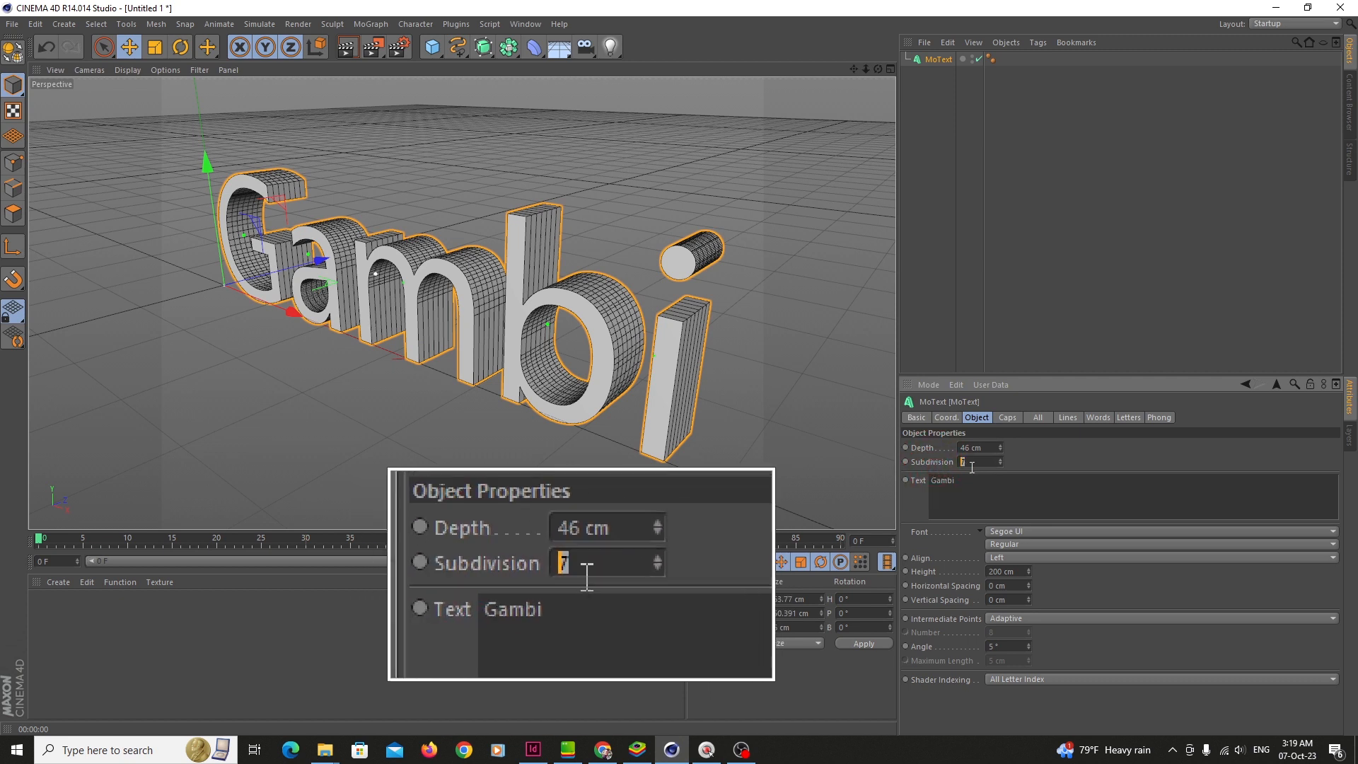
pyautogui.write('1')
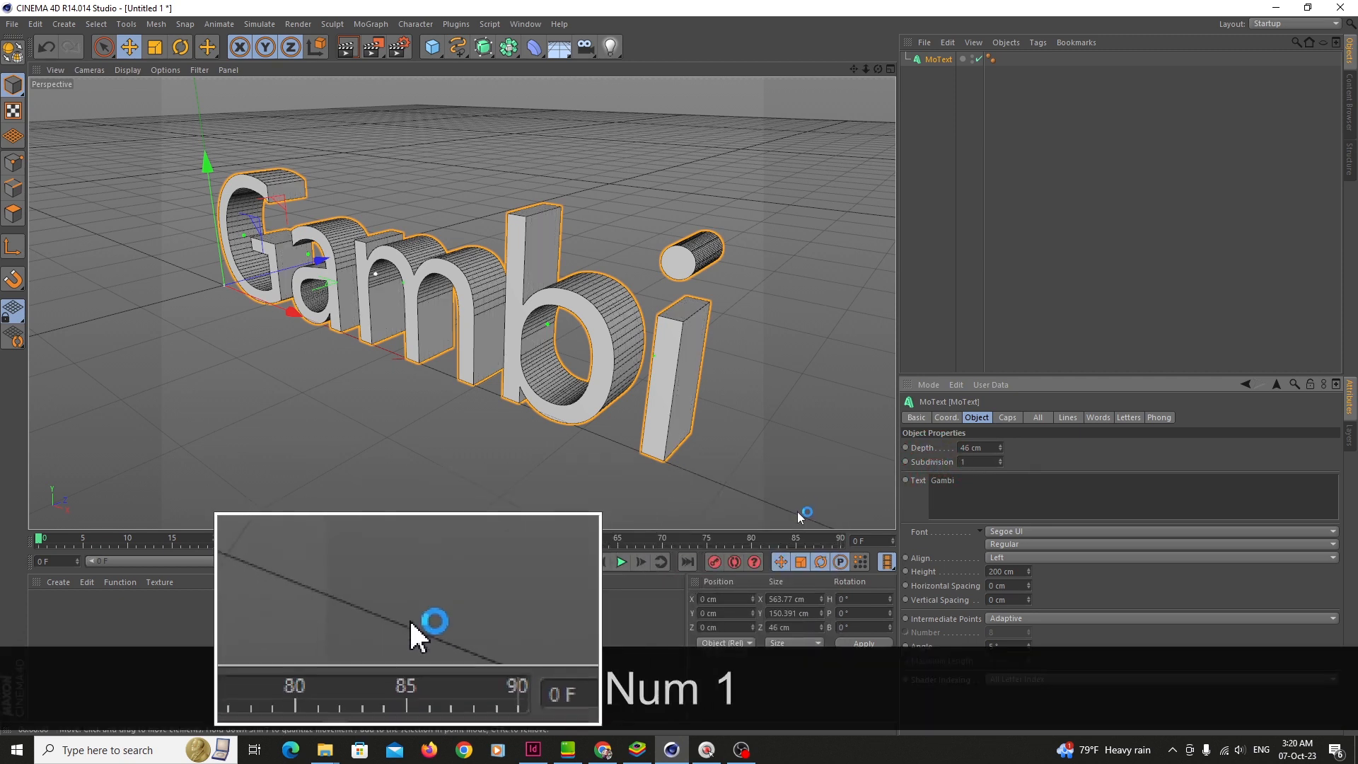
# Try the Rockwell Extra Bold font on the text and step through the fonts that follow it as far as Segoe Script.
pyautogui.click(1051, 533)
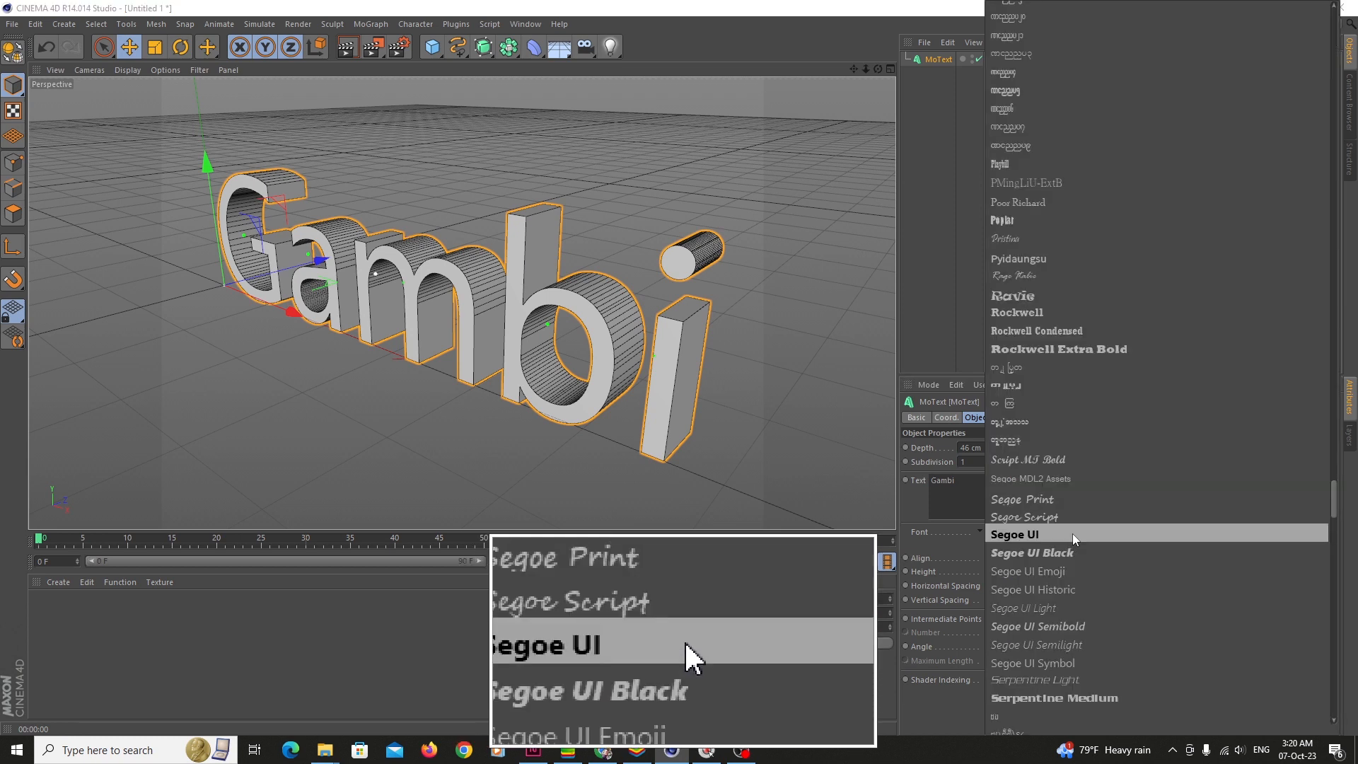
pyautogui.click(1083, 349)
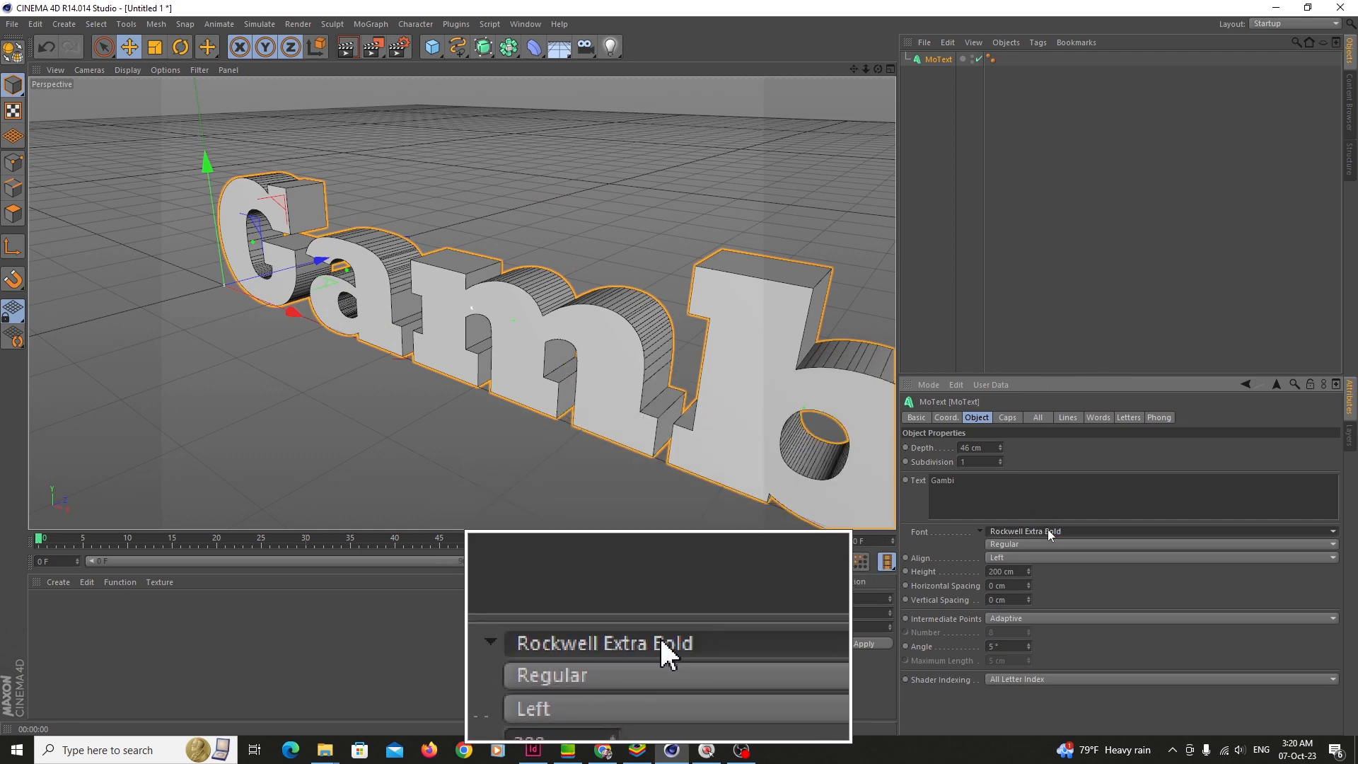
pyautogui.press('Down')
pyautogui.press('Down')
pyautogui.press('Down')
pyautogui.press('Down')
pyautogui.press('Down')
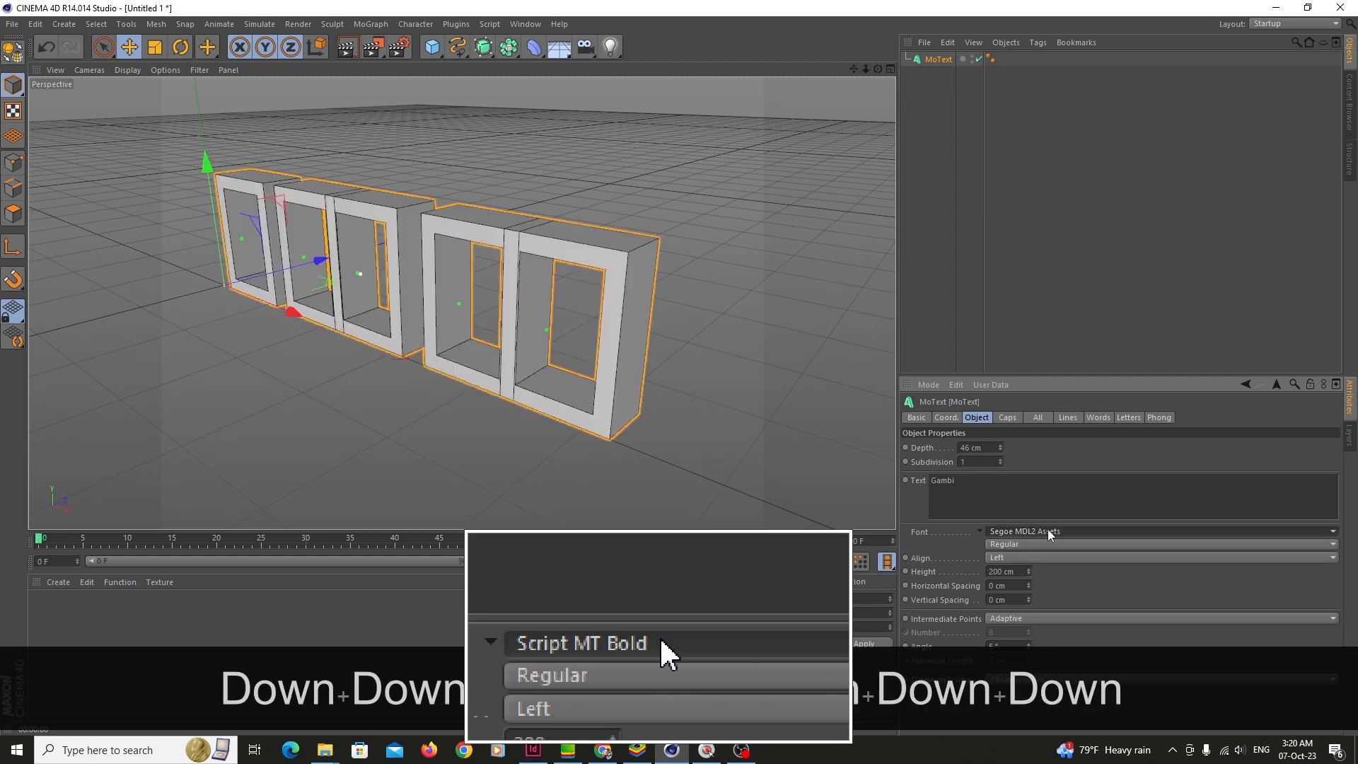
pyautogui.press('Up')
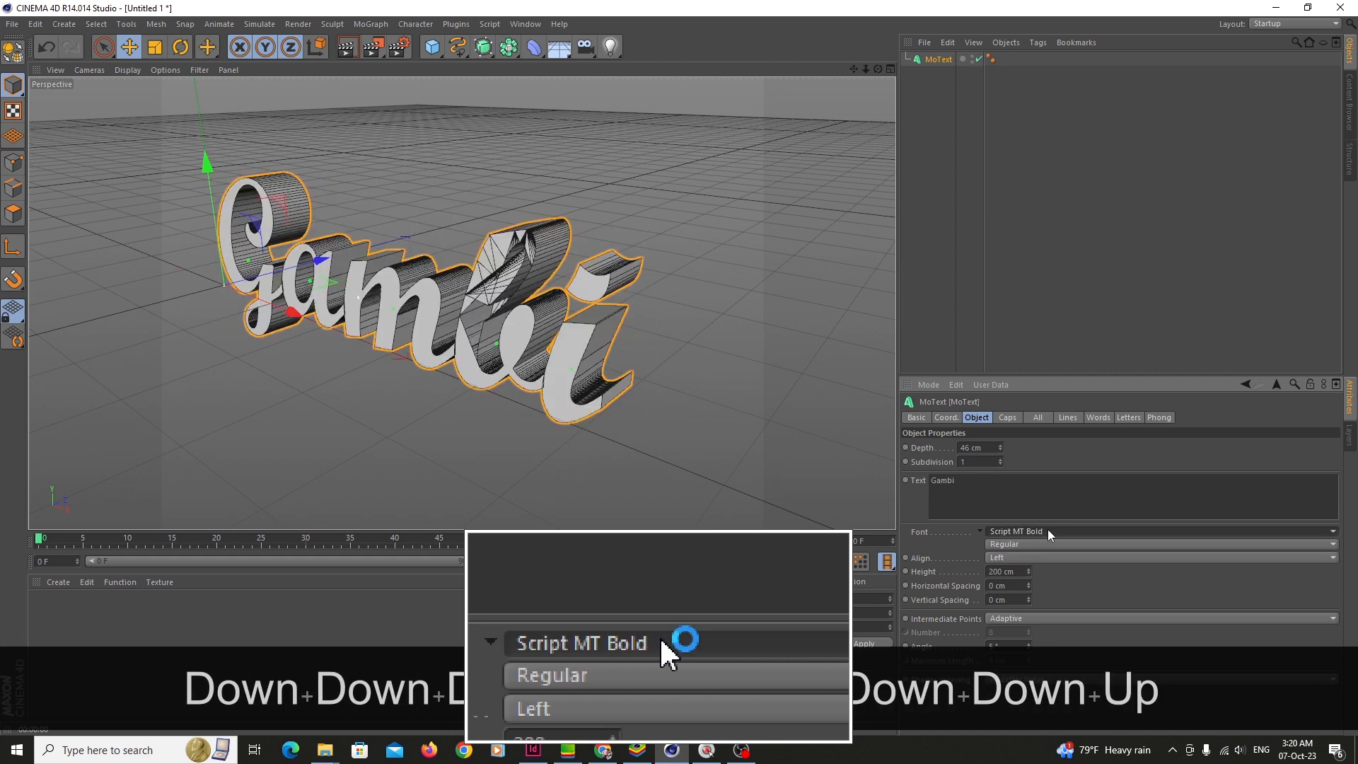
pyautogui.press('Down')
pyautogui.press('Down')
pyautogui.press('Down')
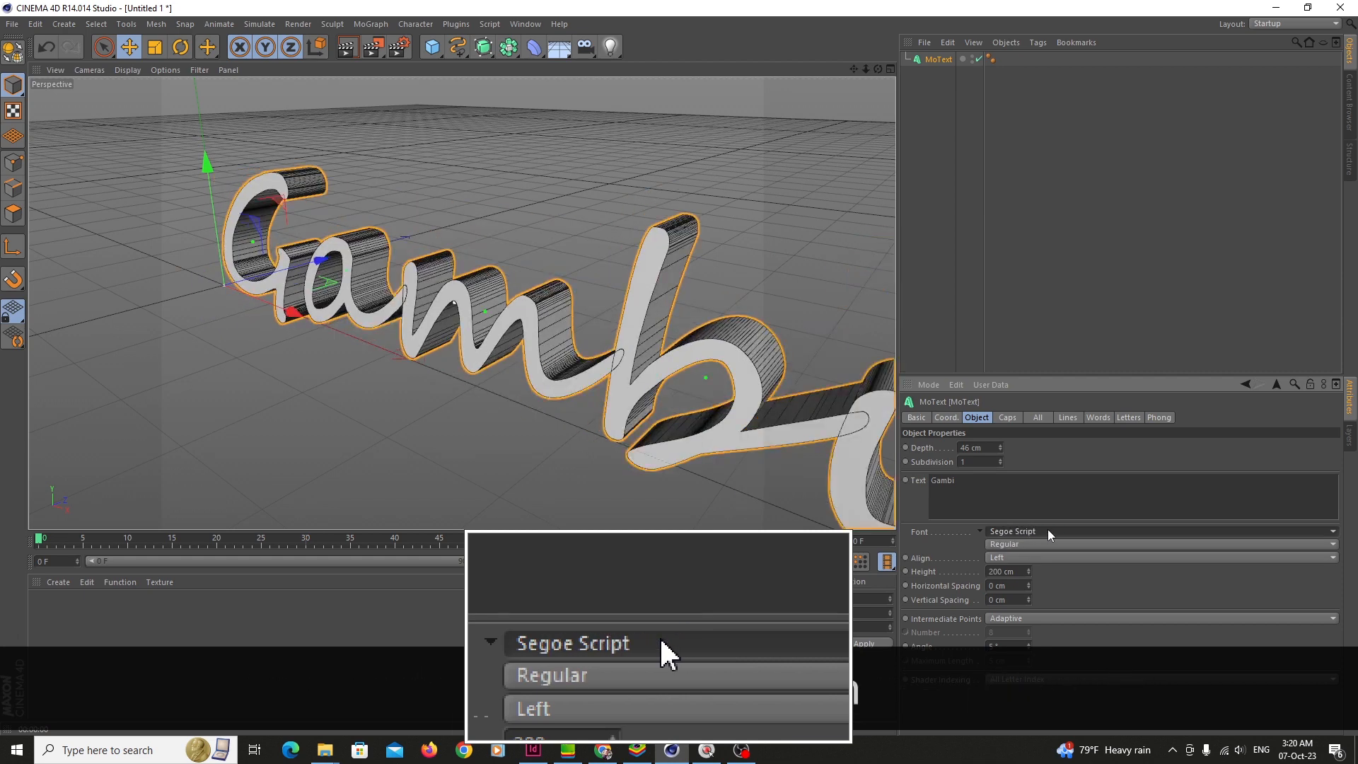
# Change the font of the "Gambi" text to Bauhaus 93.
pyautogui.click(1049, 533)
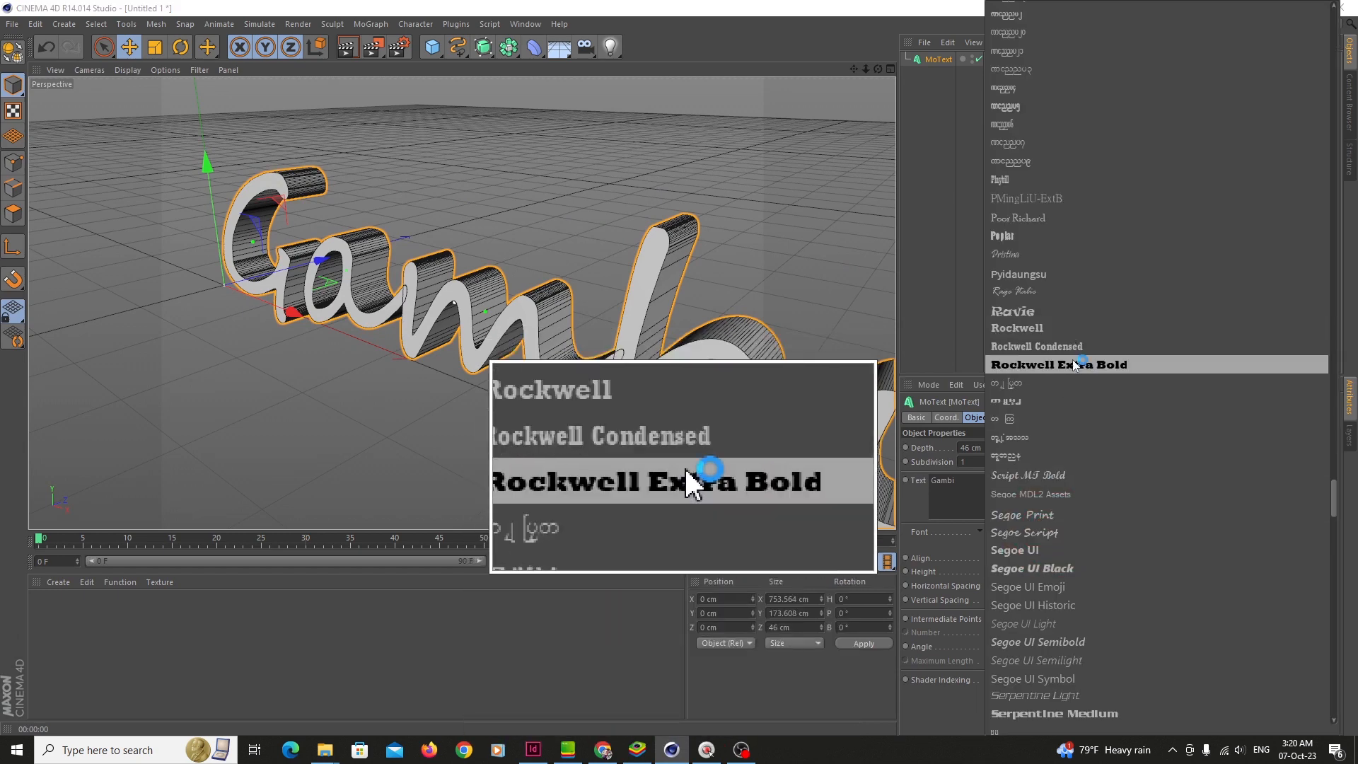
pyautogui.scroll(8, 1077, 406)
pyautogui.scroll(10, 1076, 409)
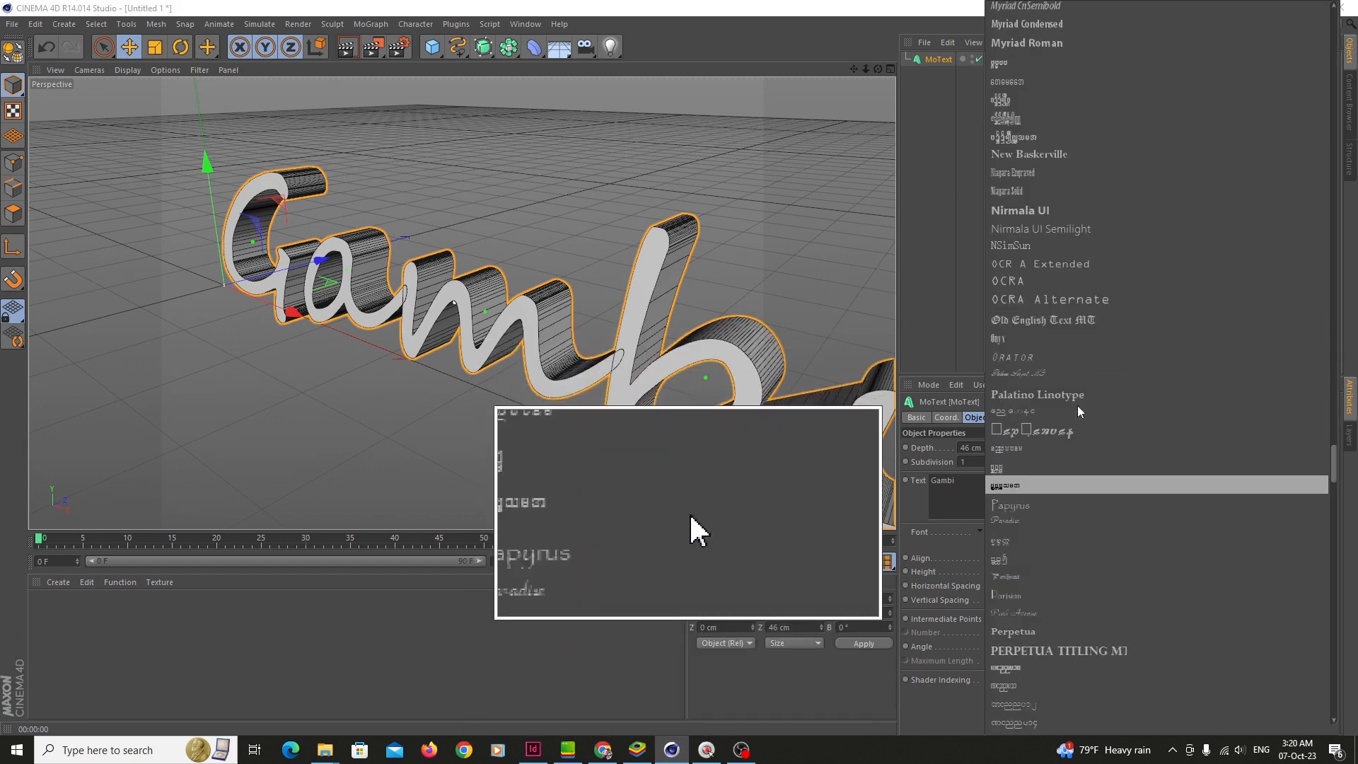
pyautogui.scroll(20, 1077, 409)
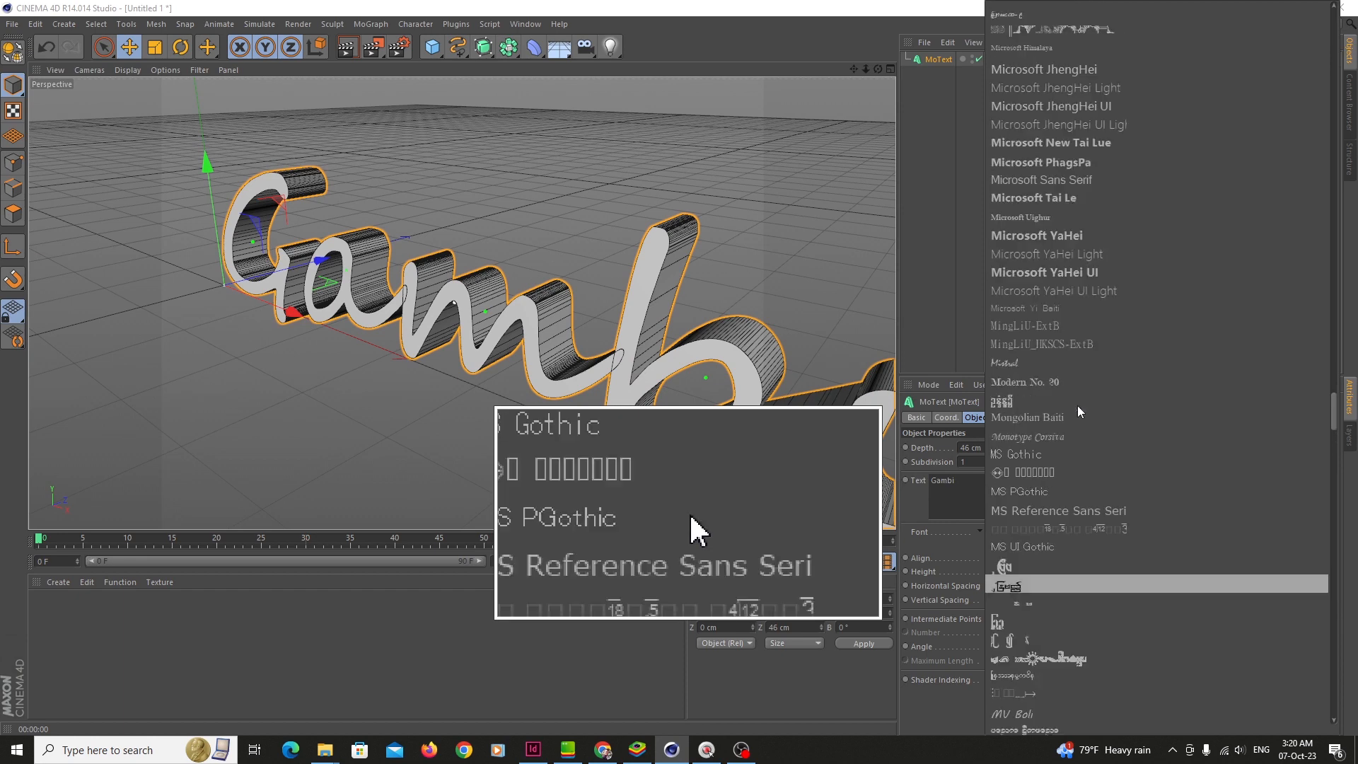
pyautogui.click(1039, 262)
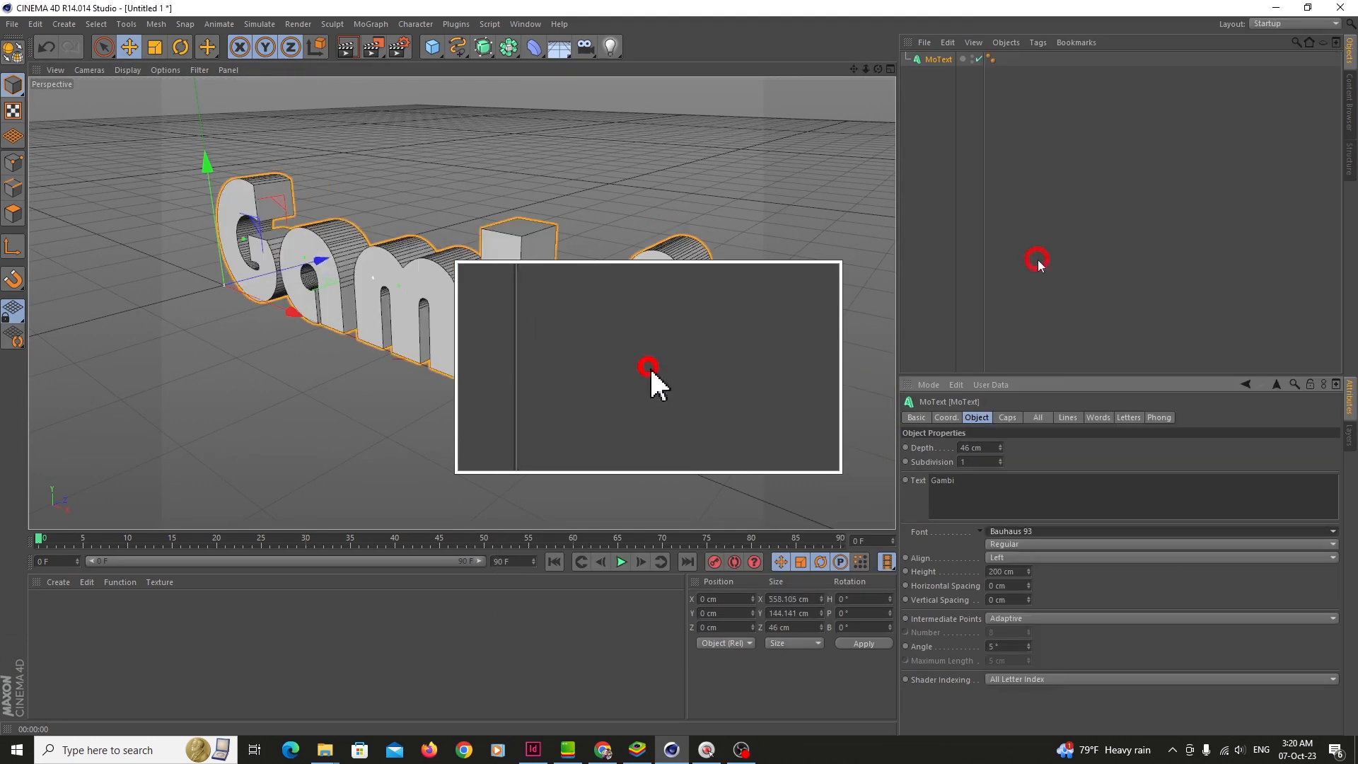
pyautogui.moveTo(878, 70); pyautogui.dragTo(893, 41)
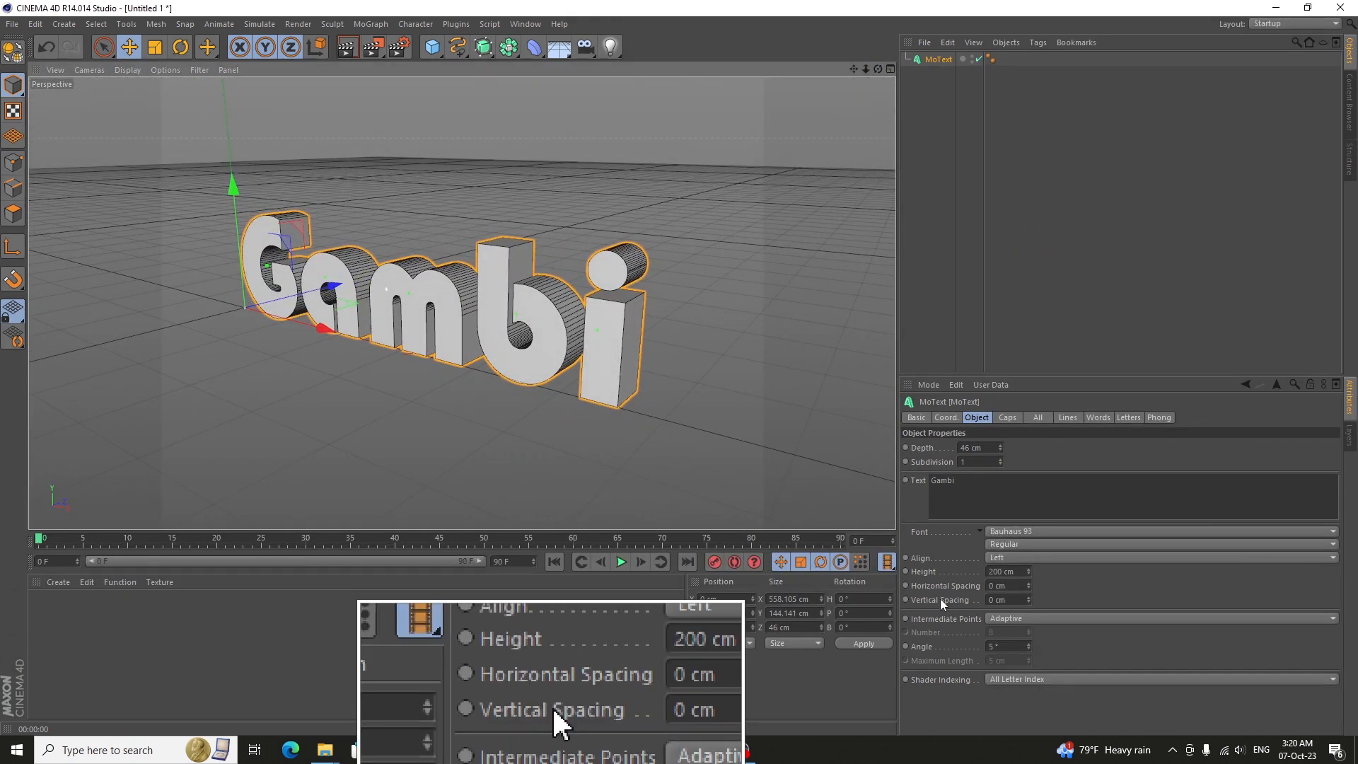
pyautogui.click(1020, 545)
pyautogui.click(1024, 546)
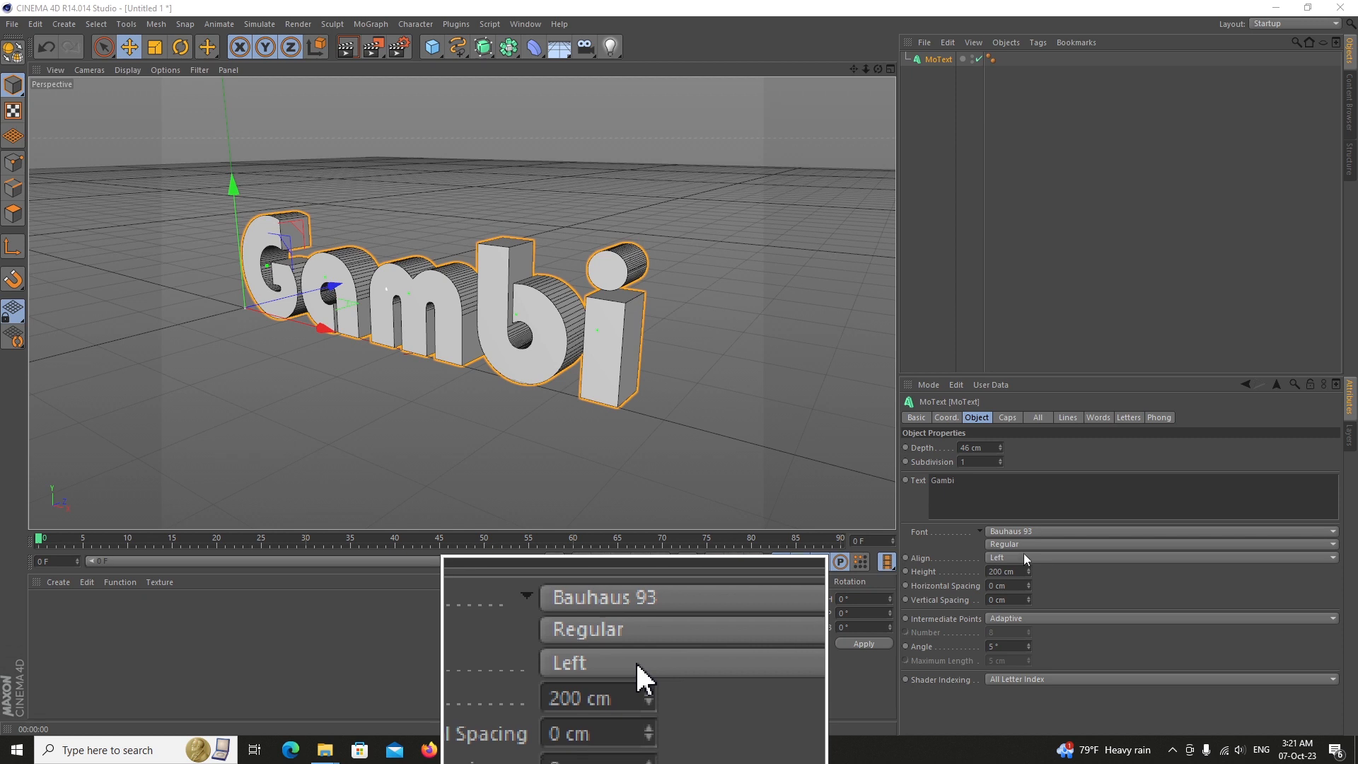
pyautogui.click(1025, 557)
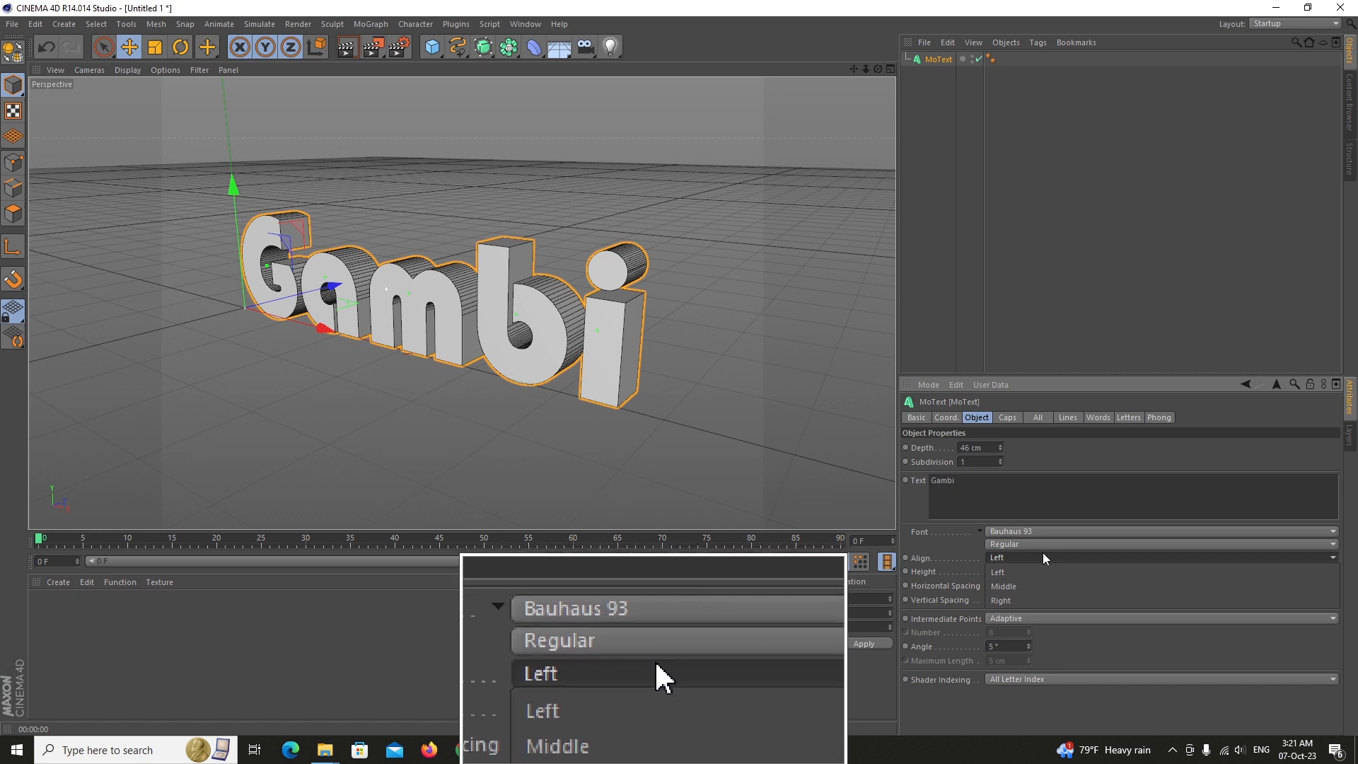
pyautogui.click(1044, 556)
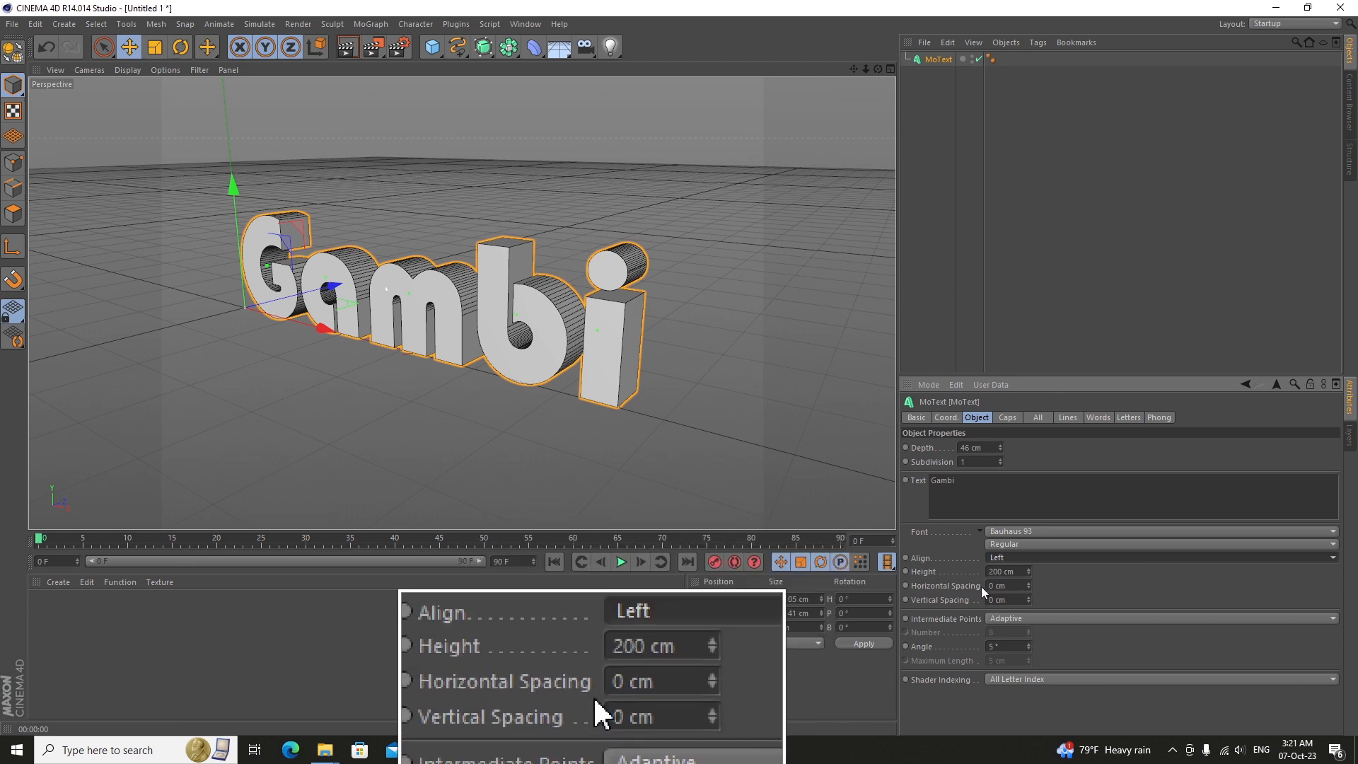
# Set the text height to 191 cm and its horizontal spacing to 10 cm.
pyautogui.moveTo(1029, 571)
pyautogui.mouseDown()
pyautogui.moveTo(1005, 572)
pyautogui.moveTo(1022, 571)
pyautogui.mouseUp()
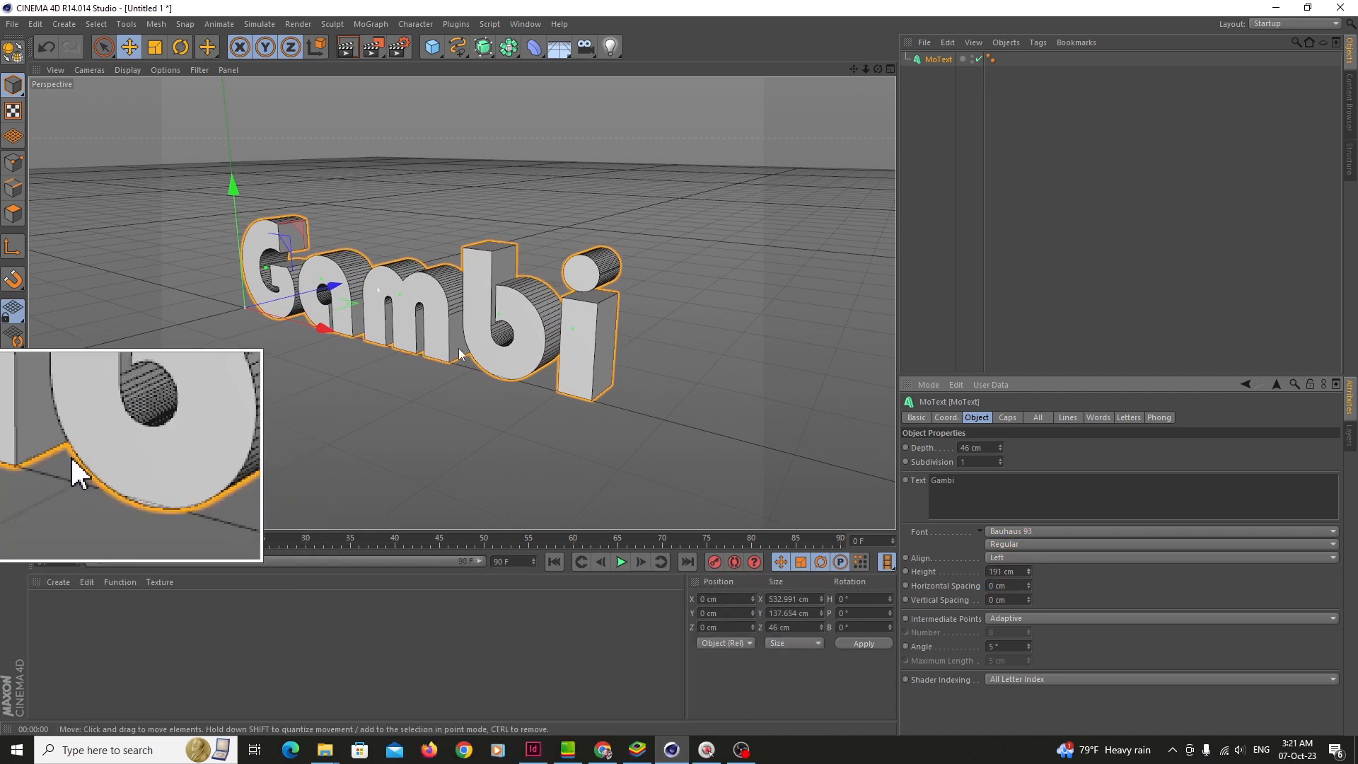
pyautogui.moveTo(1029, 587); pyautogui.dragTo(960, 602)
pyautogui.write('0')
pyautogui.press('Return')
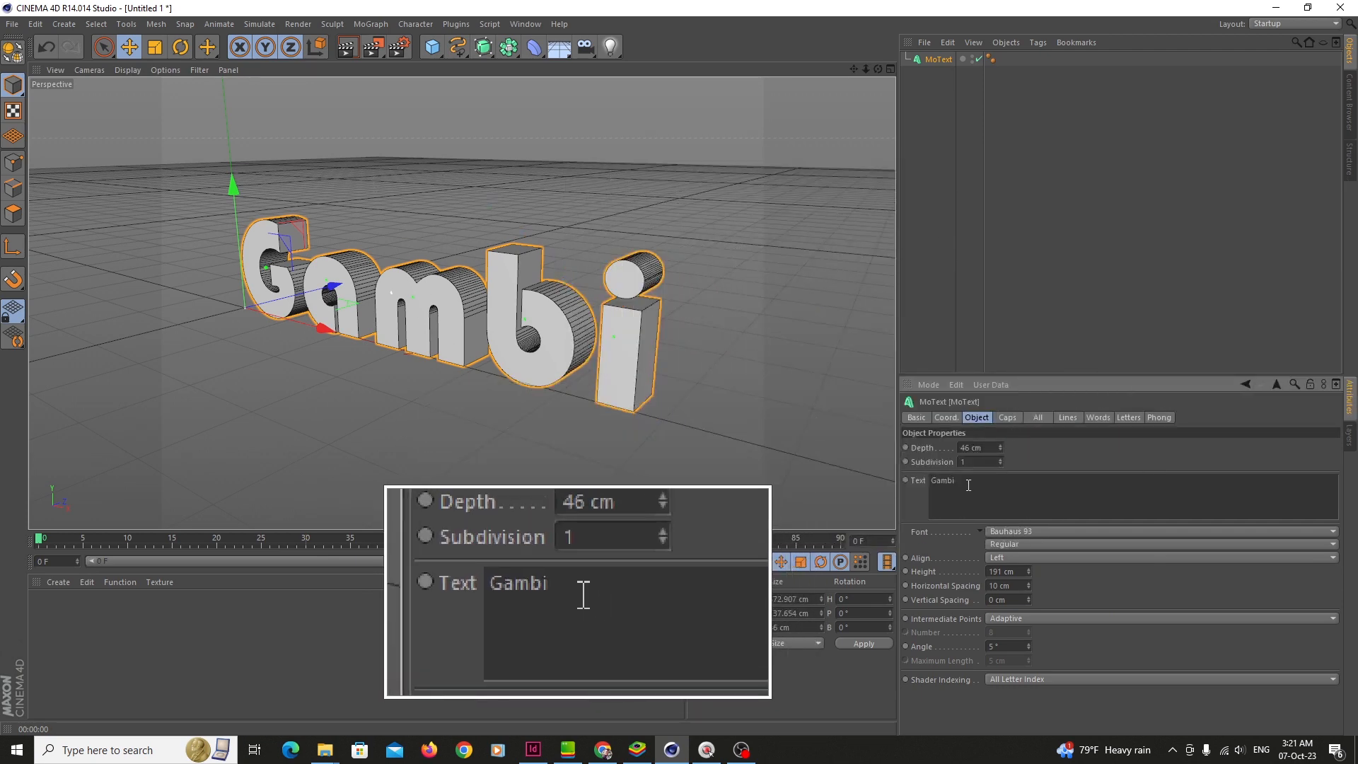
# Add a second line reading "Studio" below "Gambi" in the MoText object.
pyautogui.press('Return')
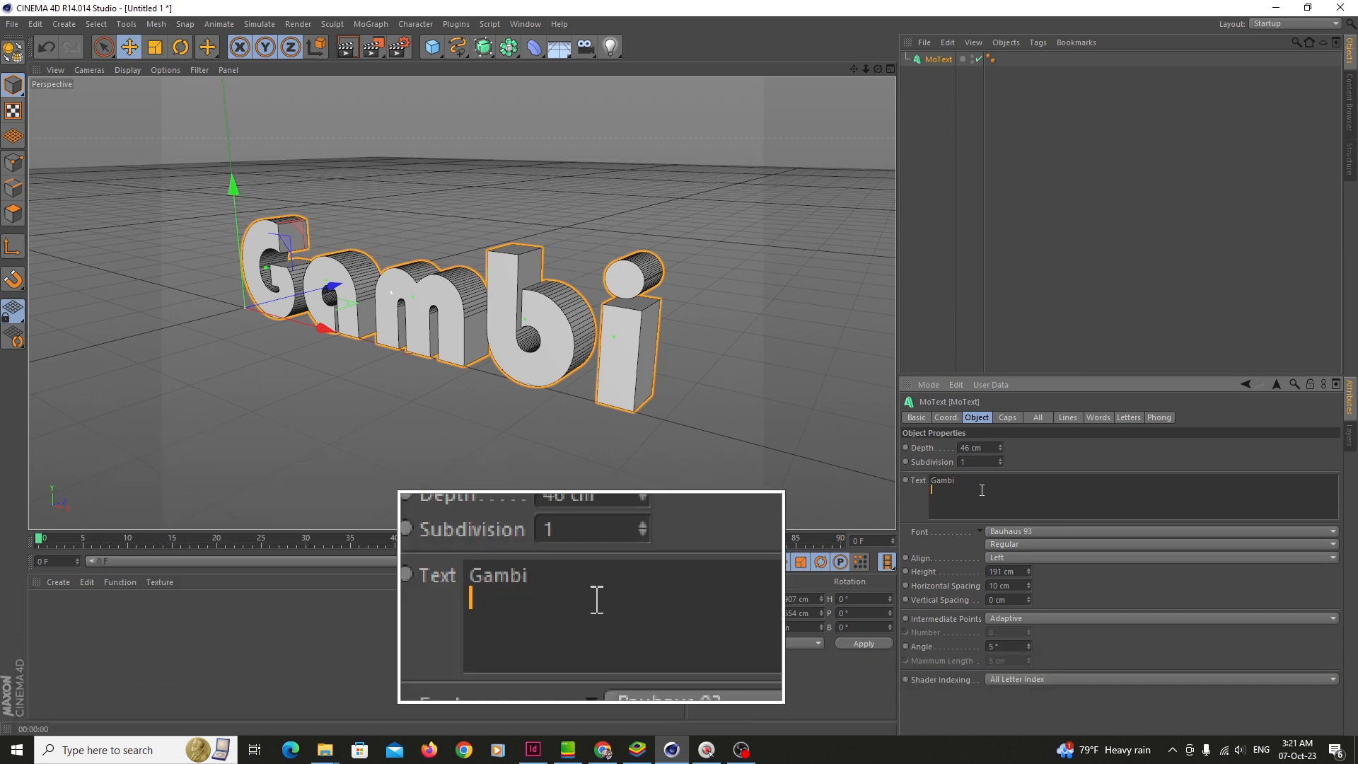
pyautogui.write('Studio')
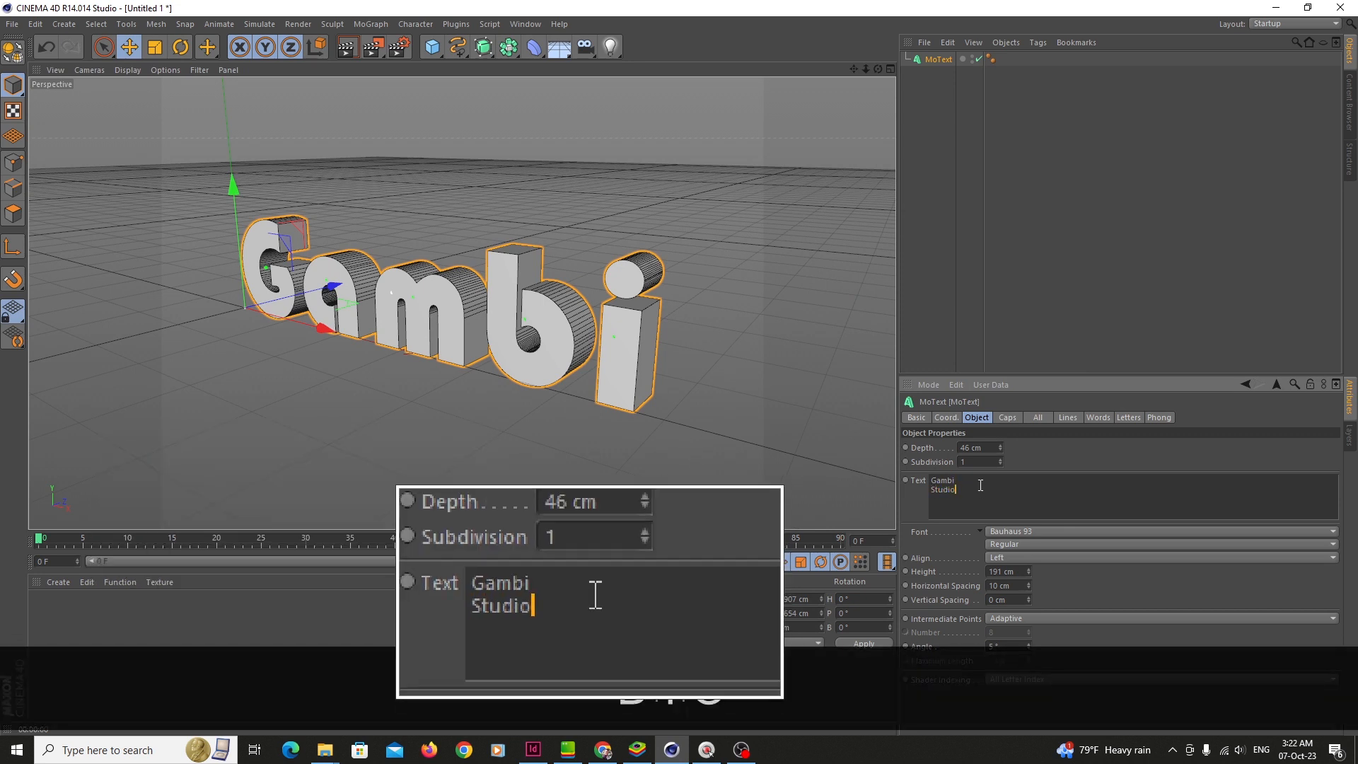
pyautogui.click(1026, 461)
# Reduce the vertical spacing between the two text lines to about -124 cm.
pyautogui.scroll(-2, 513, 460)
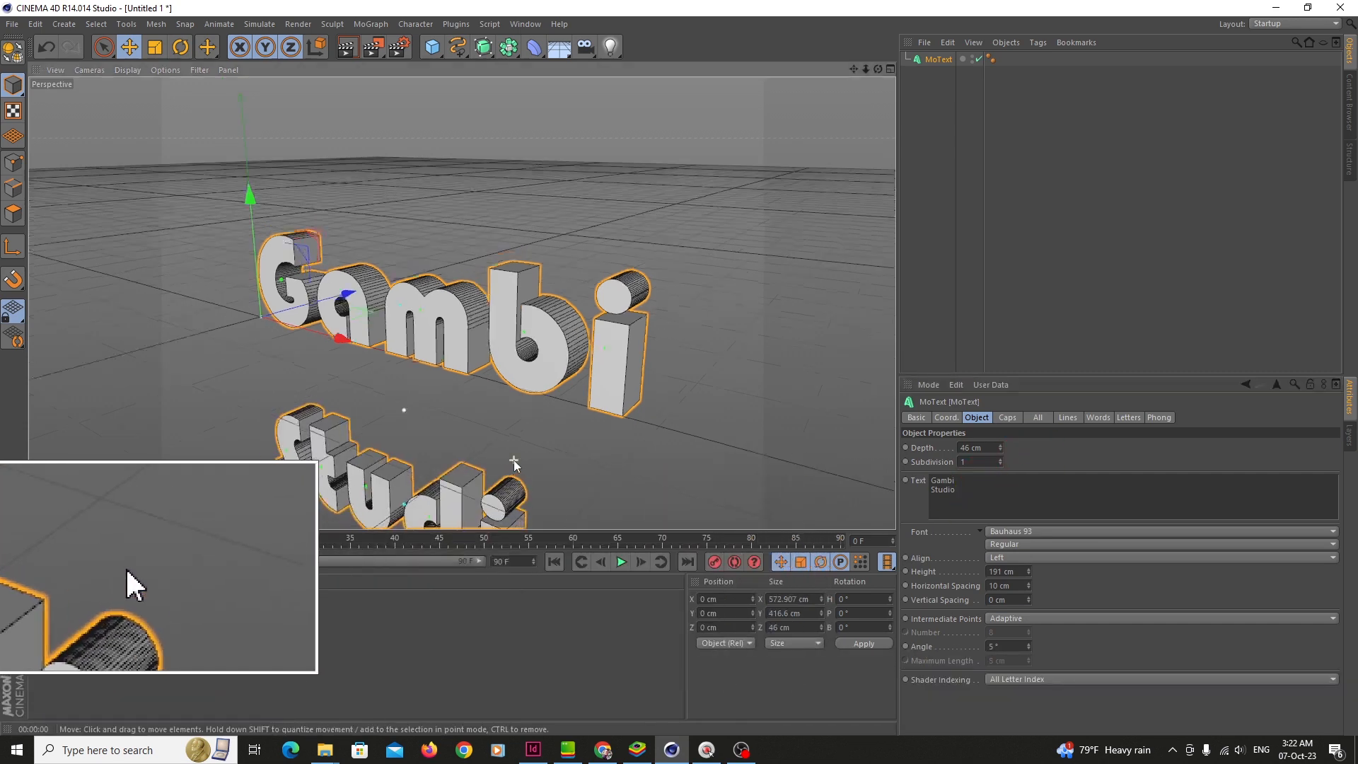
pyautogui.moveTo(854, 70); pyautogui.dragTo(877, 110)
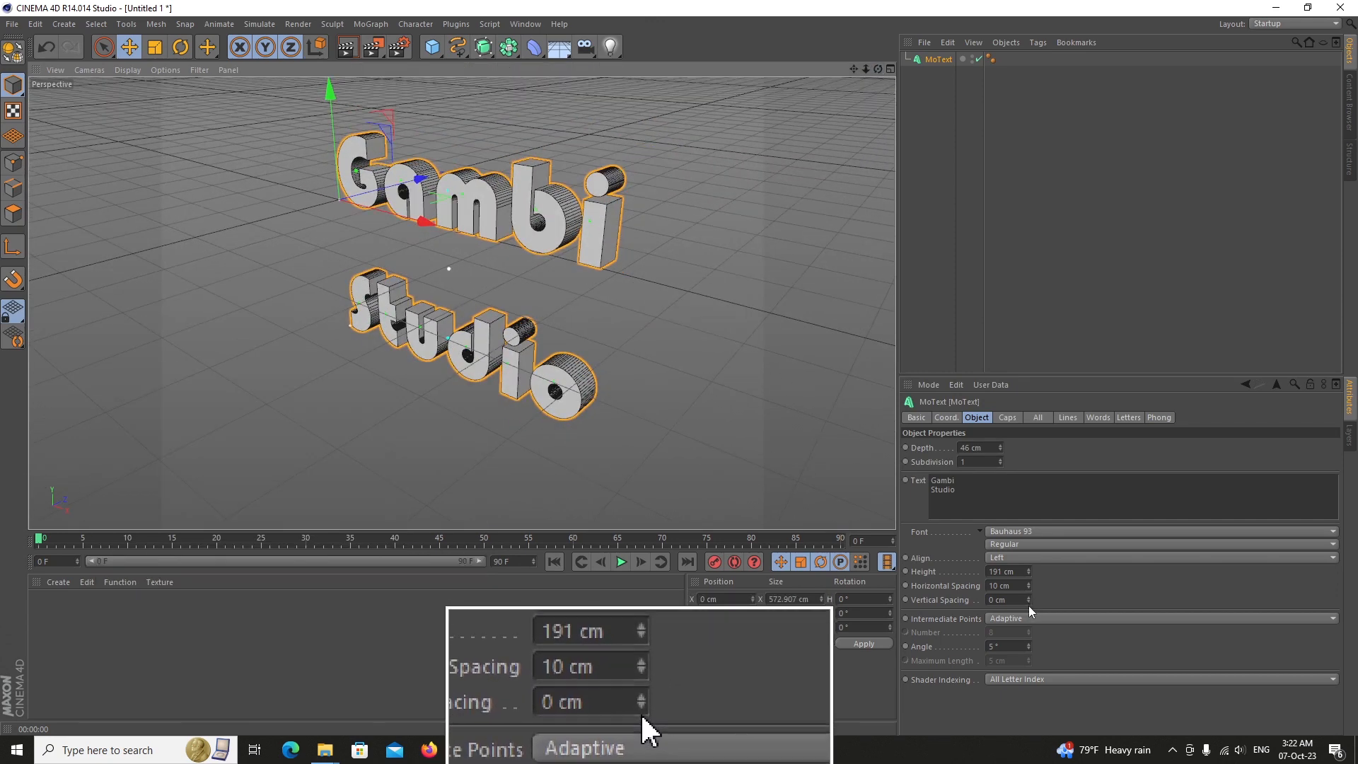
pyautogui.moveTo(1028, 603); pyautogui.dragTo(1028, 645)
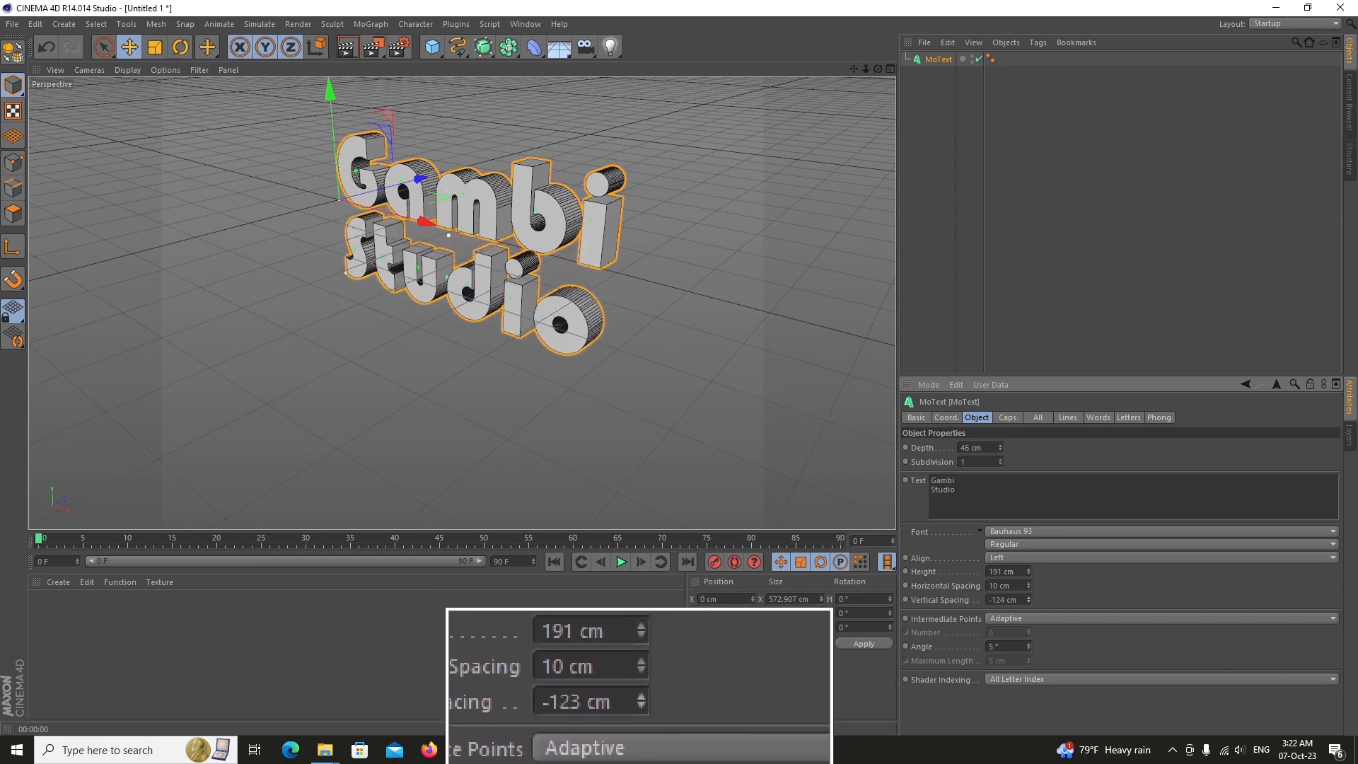
# Tighten the vertical spacing between the "Gambi" and "Studio" lines to -145 cm.
pyautogui.keyDown('alt'); pyautogui.moveTo(678, 366); pyautogui.dragTo(678, 371); pyautogui.keyUp('alt')
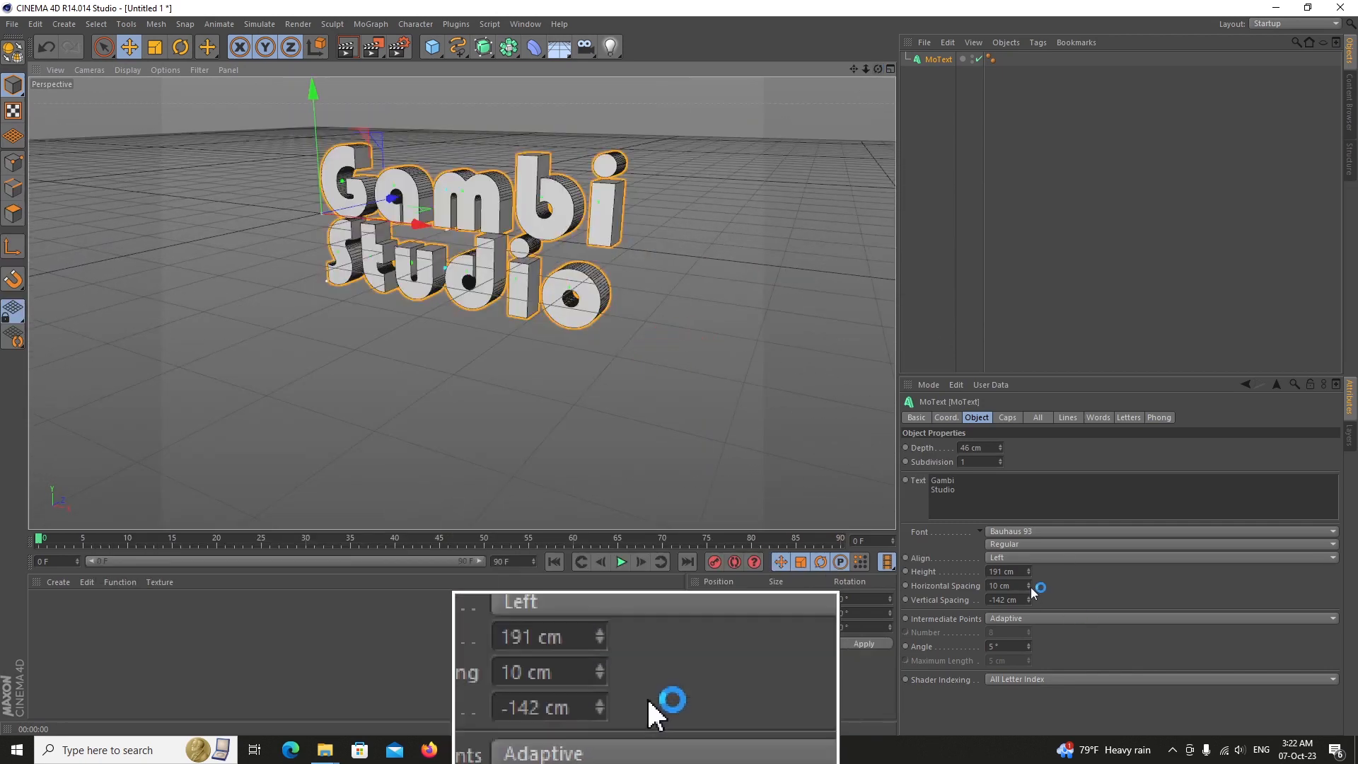
pyautogui.moveTo(1029, 604)
pyautogui.mouseDown()
pyautogui.moveTo(1028, 582)
pyautogui.moveTo(1029, 603)
pyautogui.mouseUp()
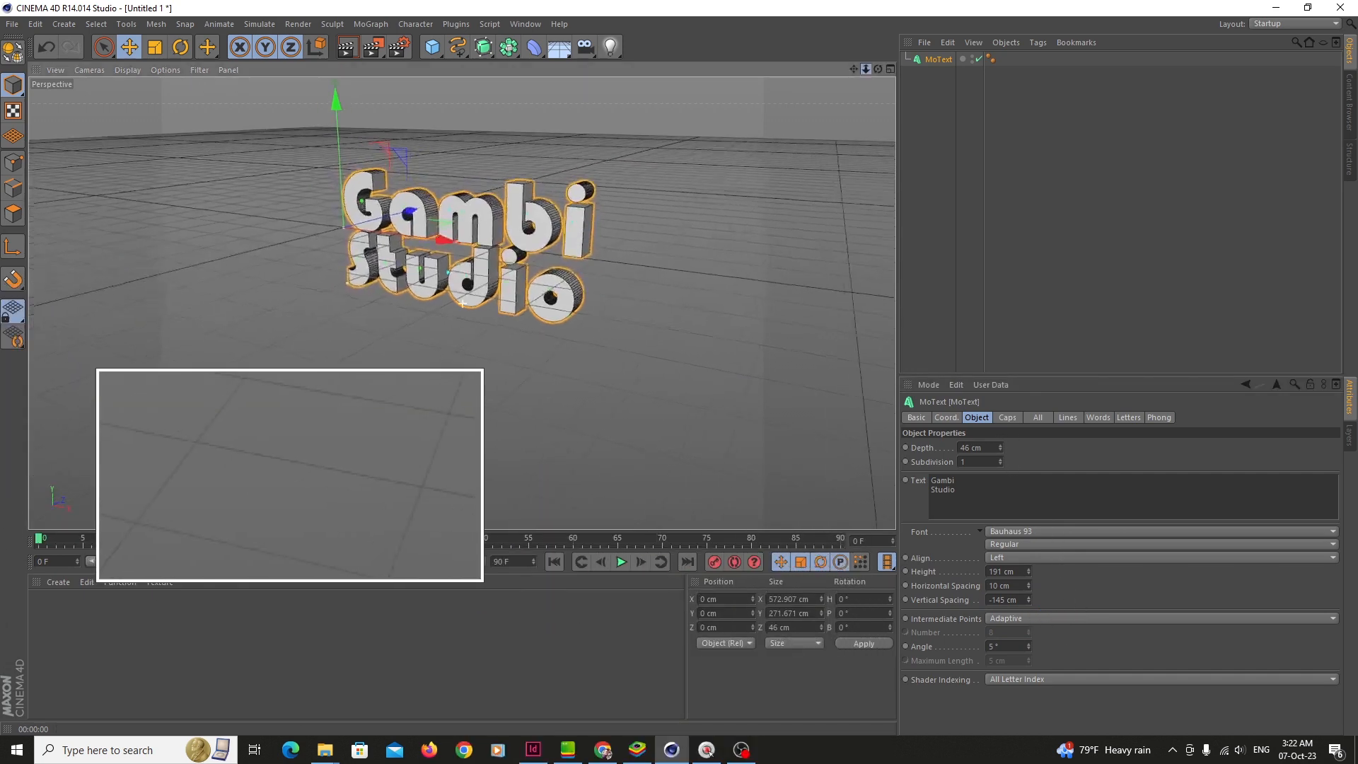
pyautogui.moveTo(877, 70); pyautogui.dragTo(677, 369)
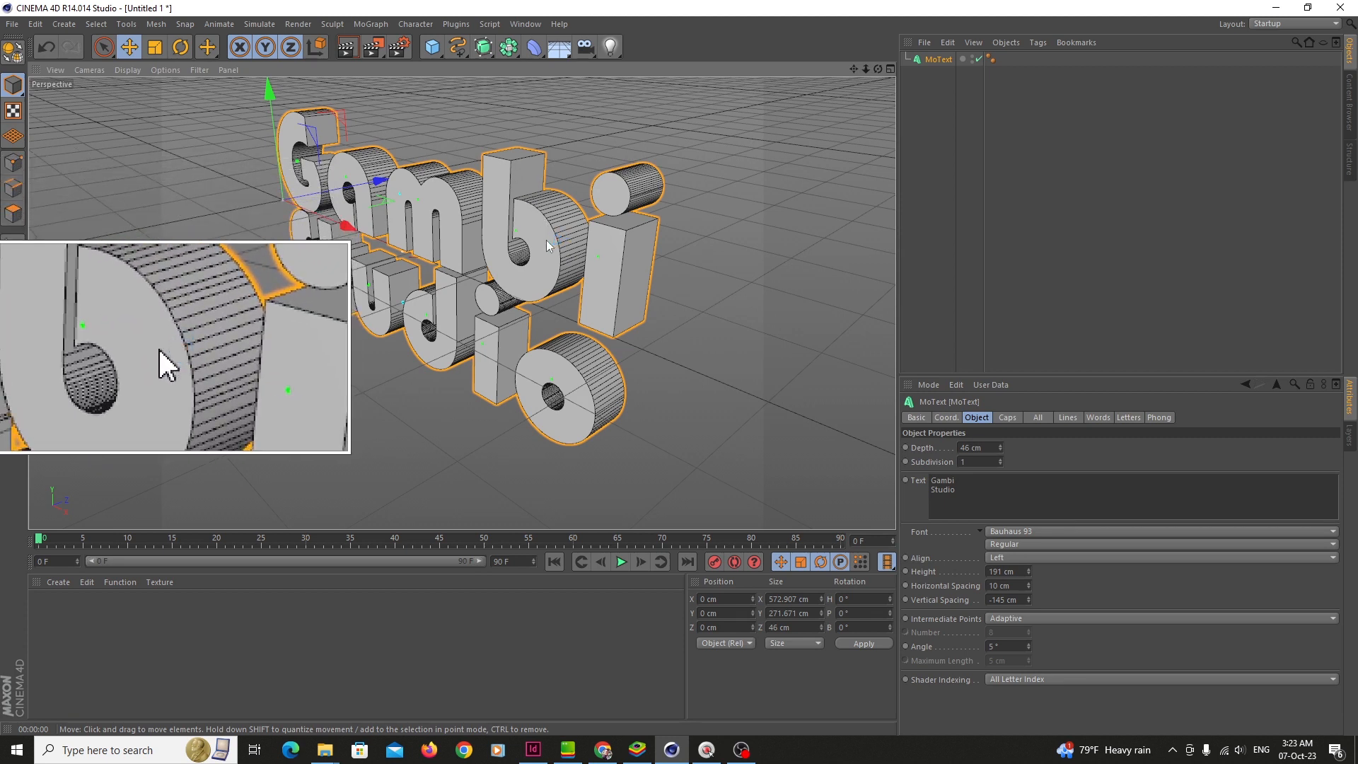
# Set the start cap of the MoText object to Fillet Cap and render the view to preview the bevelled front edges.
pyautogui.click(1010, 417)
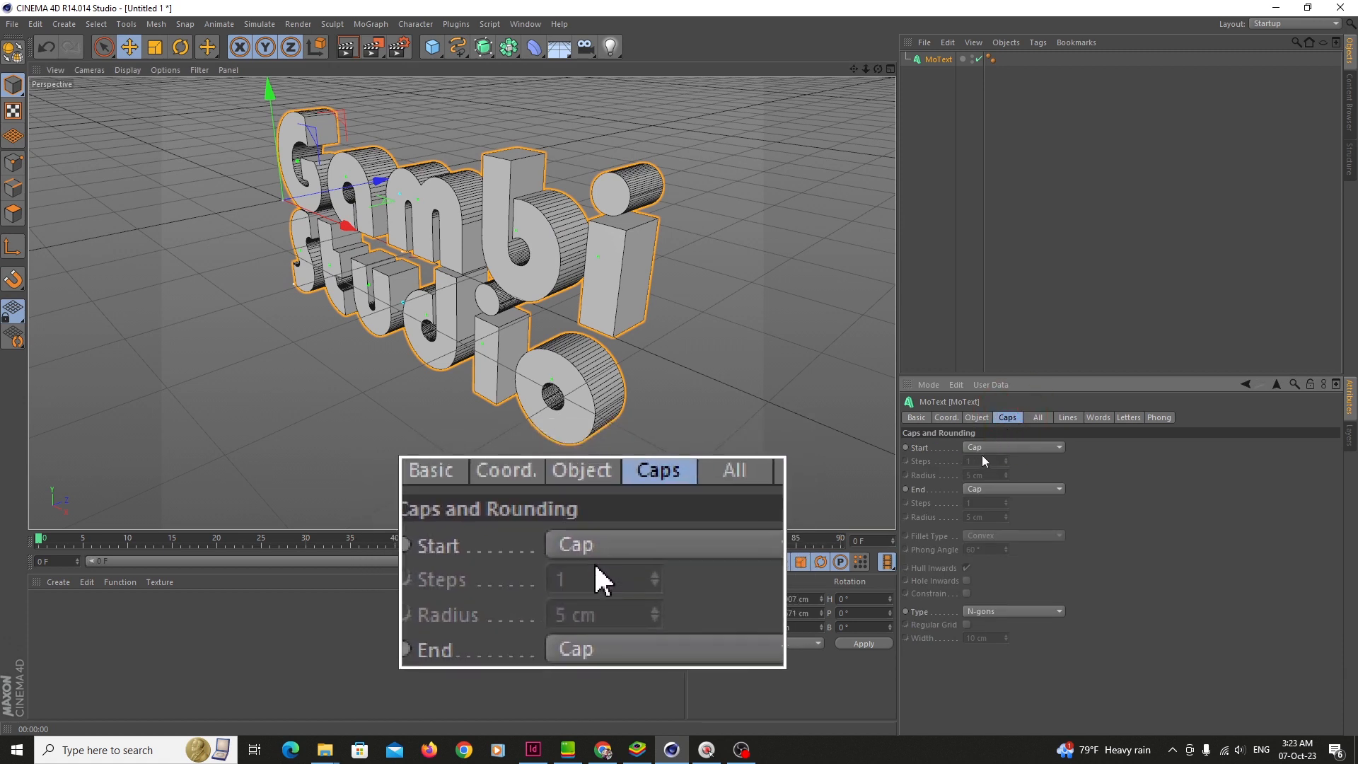
pyautogui.click(1012, 448)
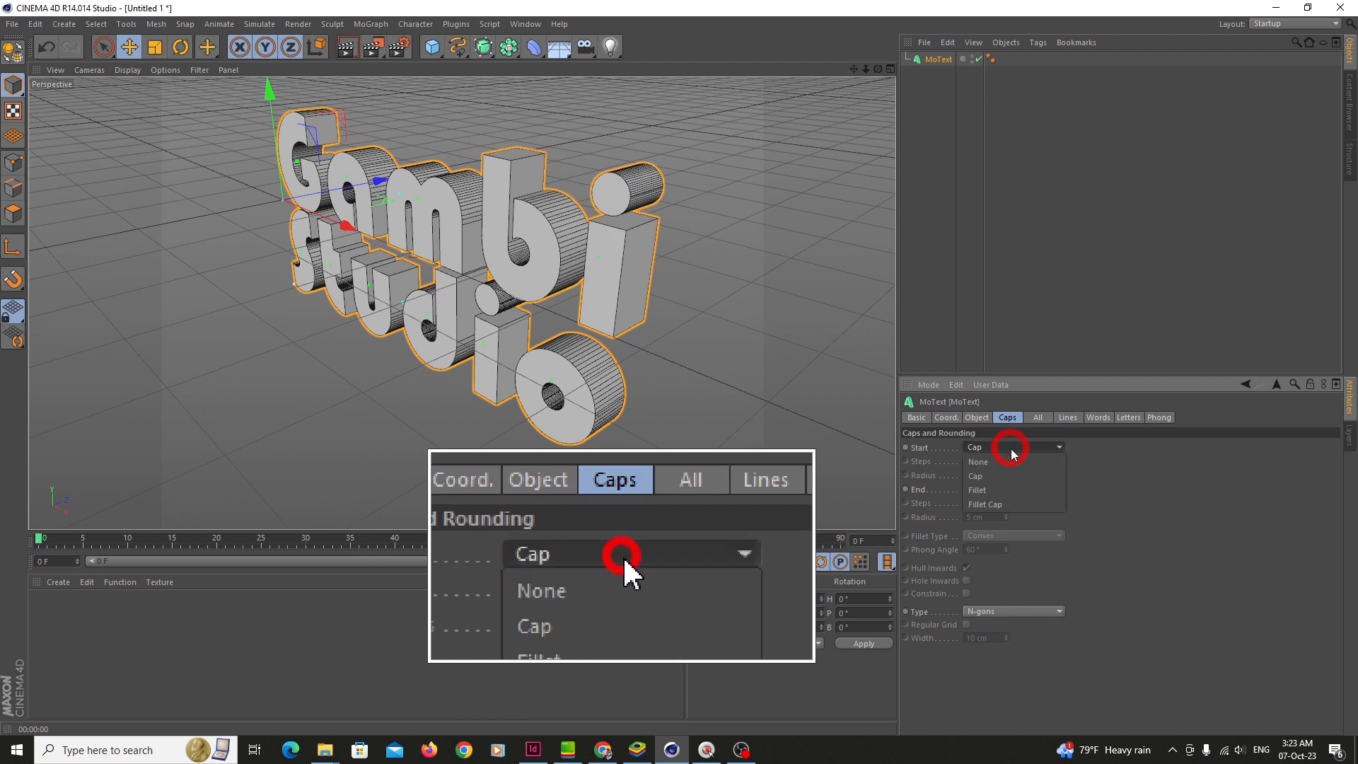
pyautogui.click(1009, 503)
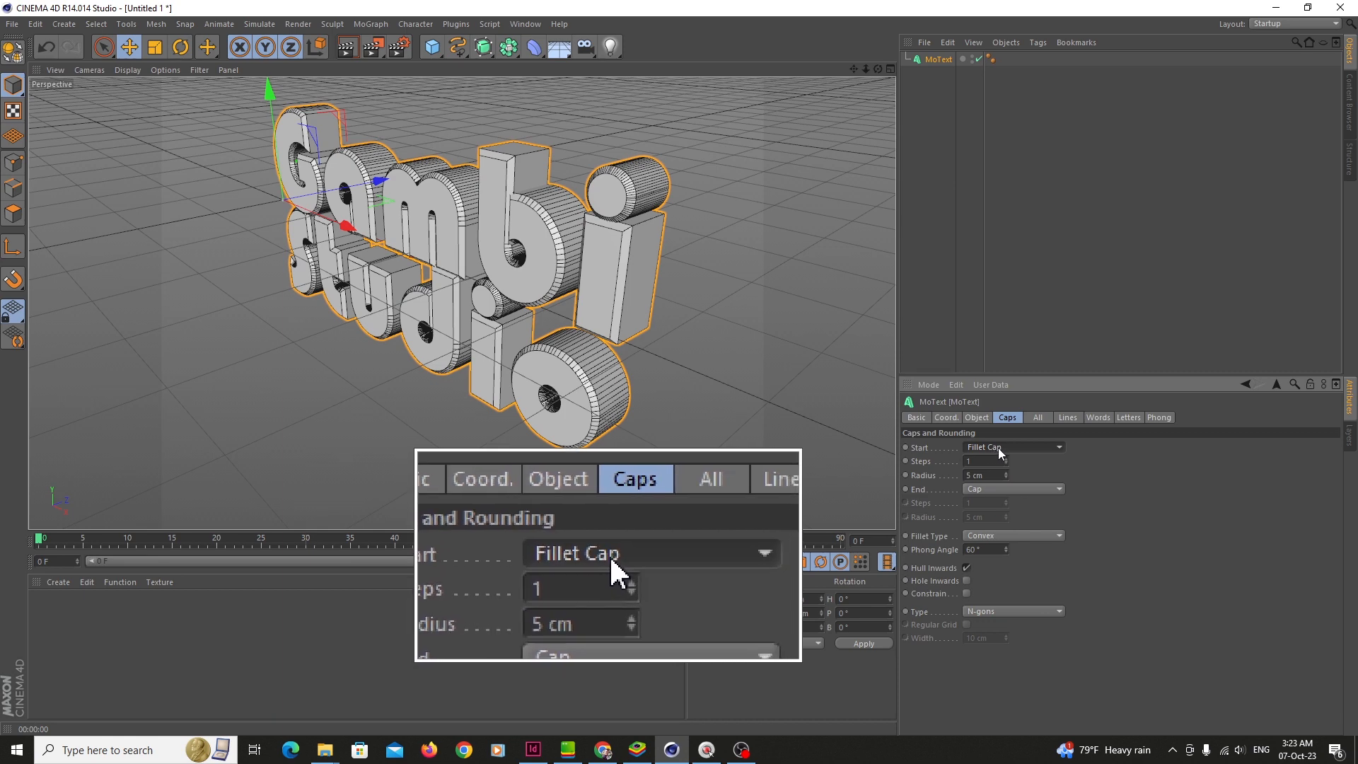
pyautogui.scroll(4, 507, 168)
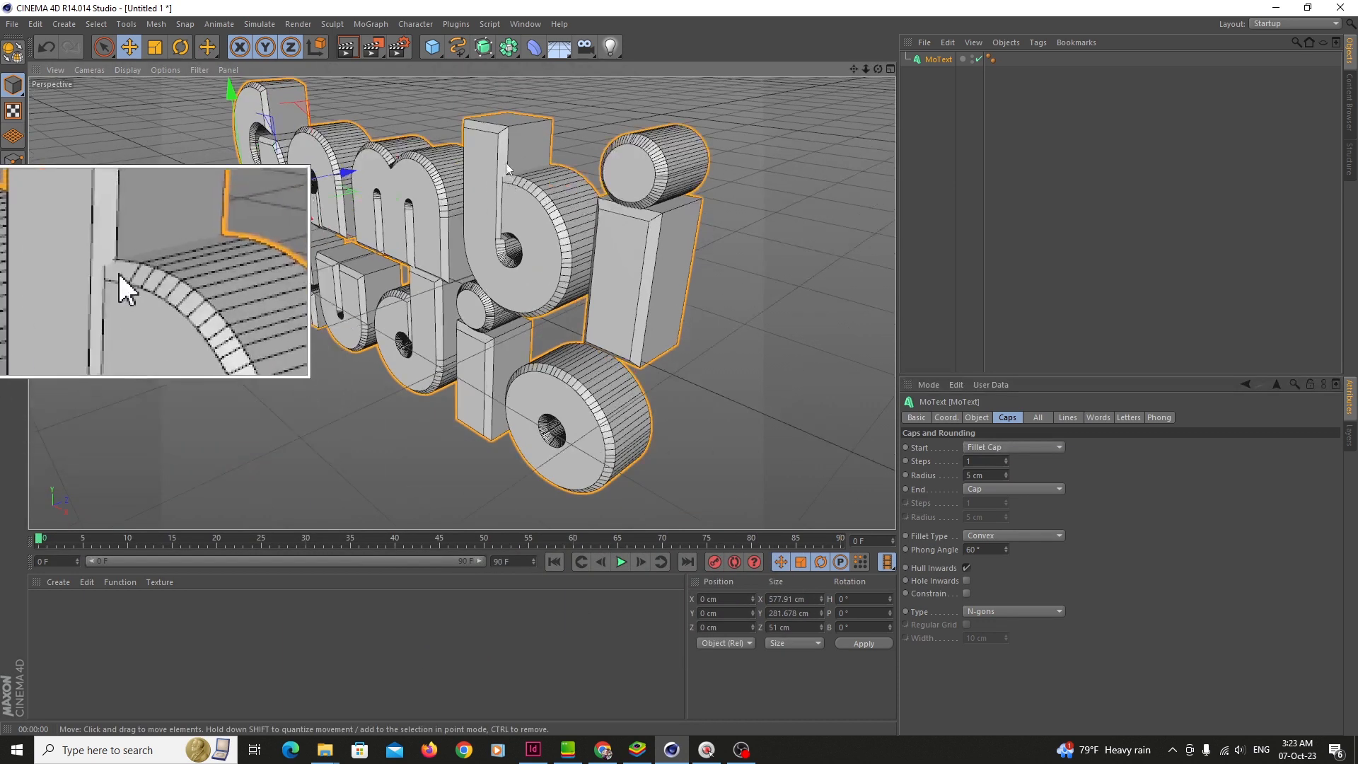
pyautogui.scroll(4, 555, 213)
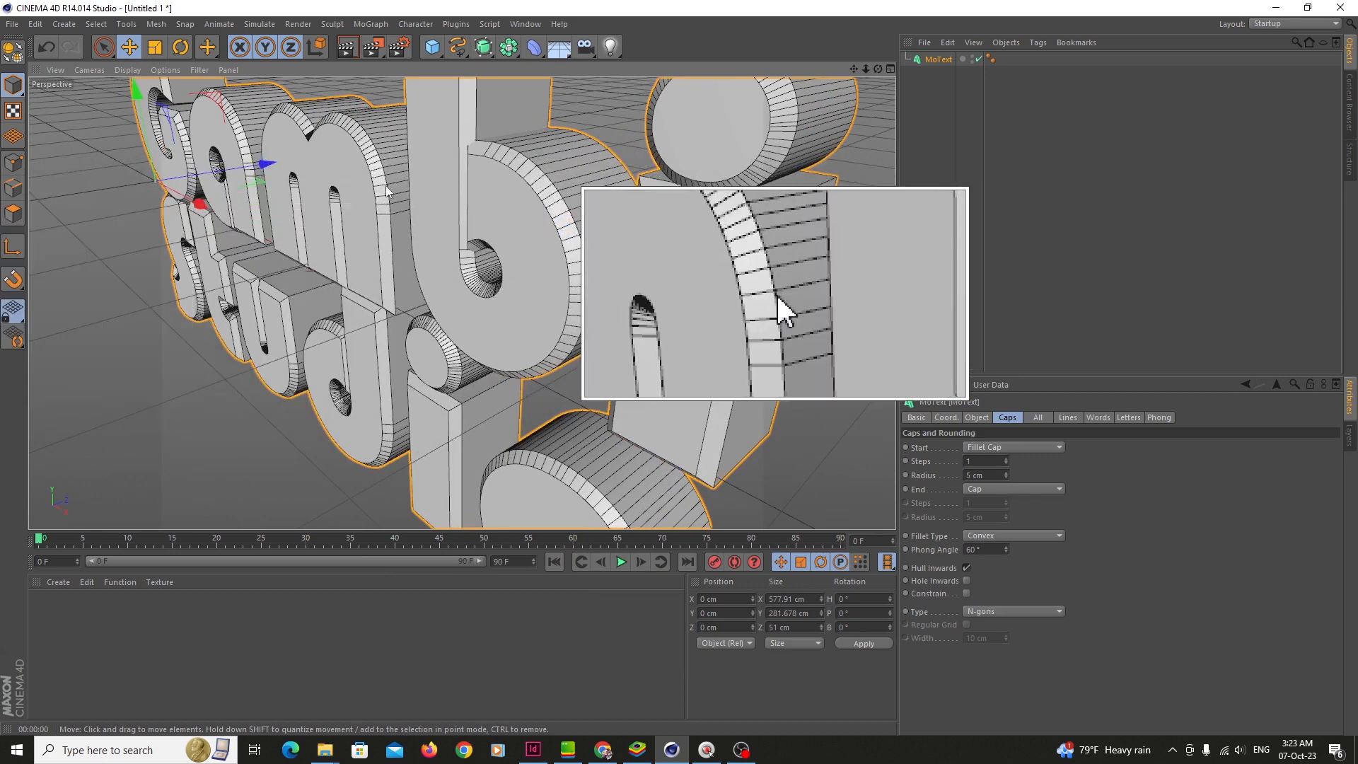
pyautogui.scroll(-6, 549, 204)
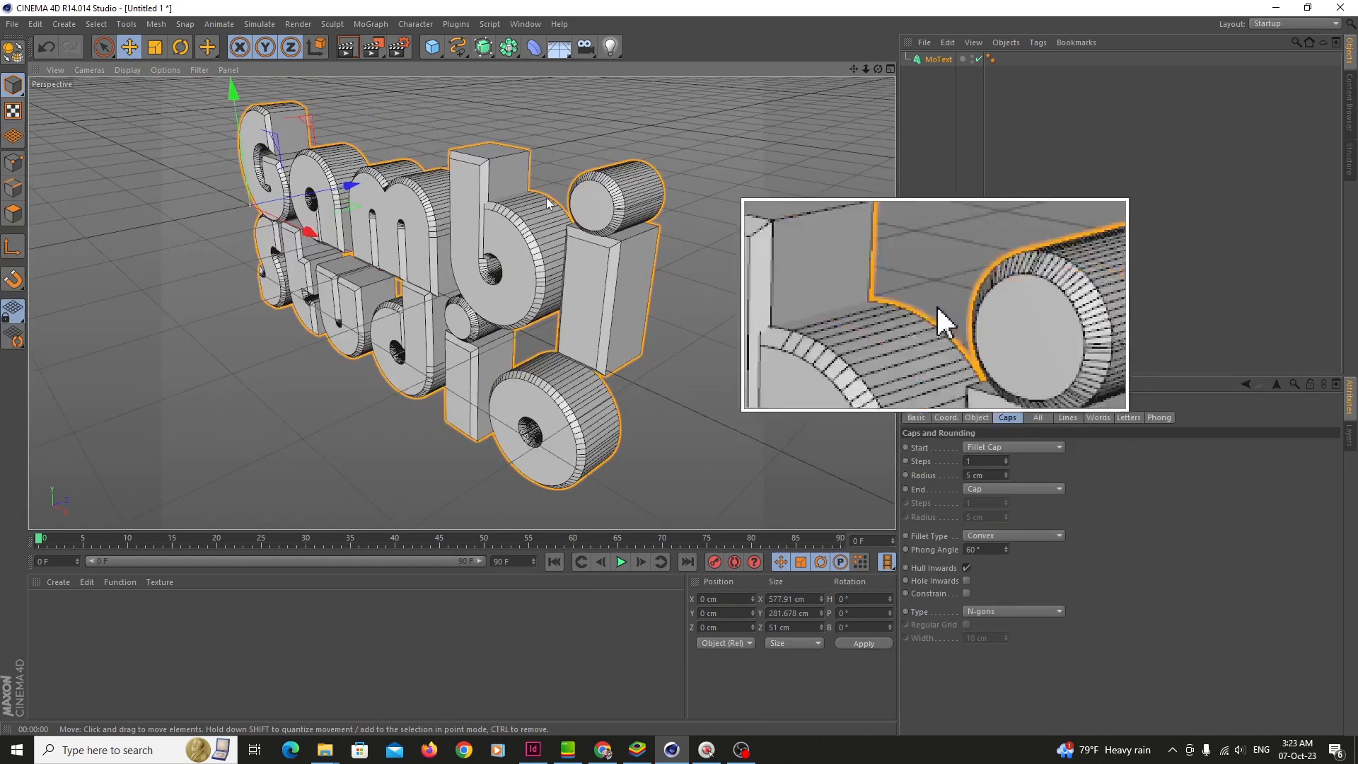
pyautogui.scroll(-1, 547, 203)
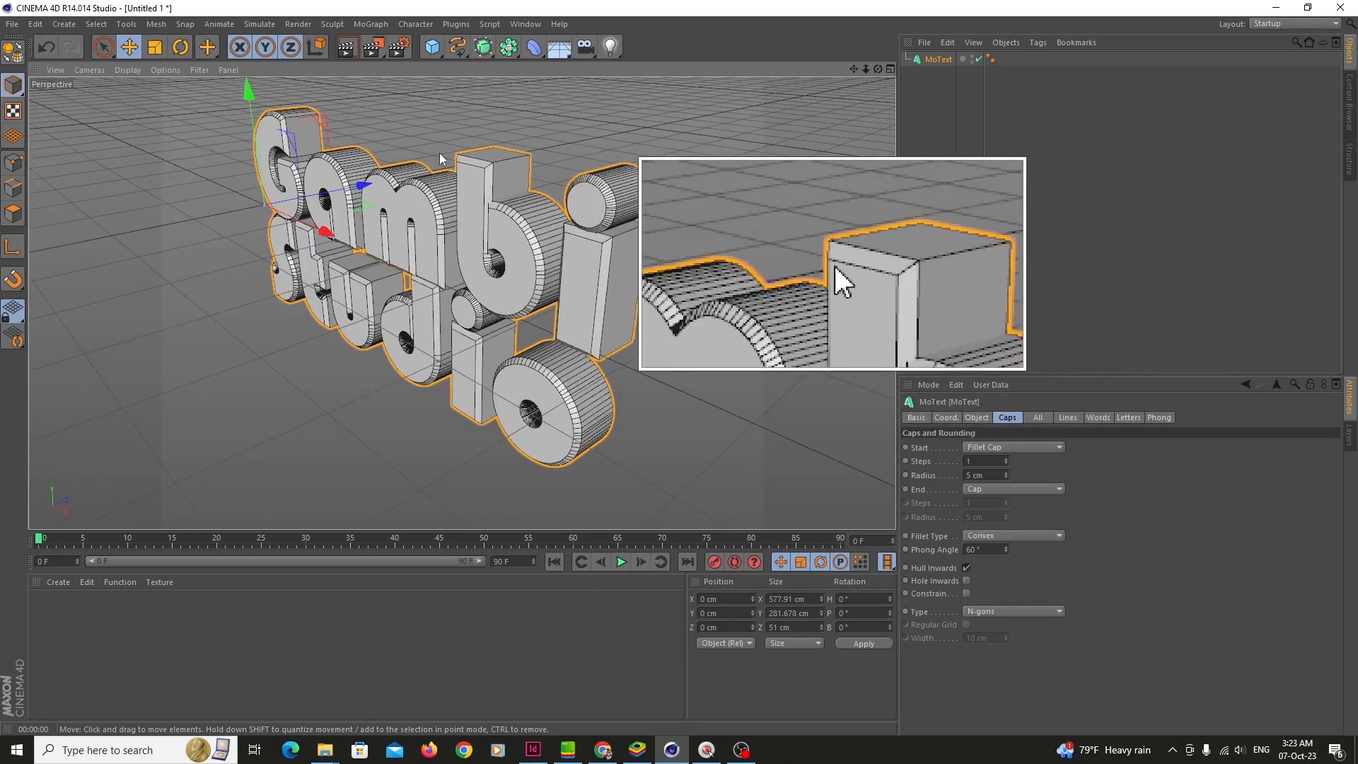
pyautogui.click(348, 48)
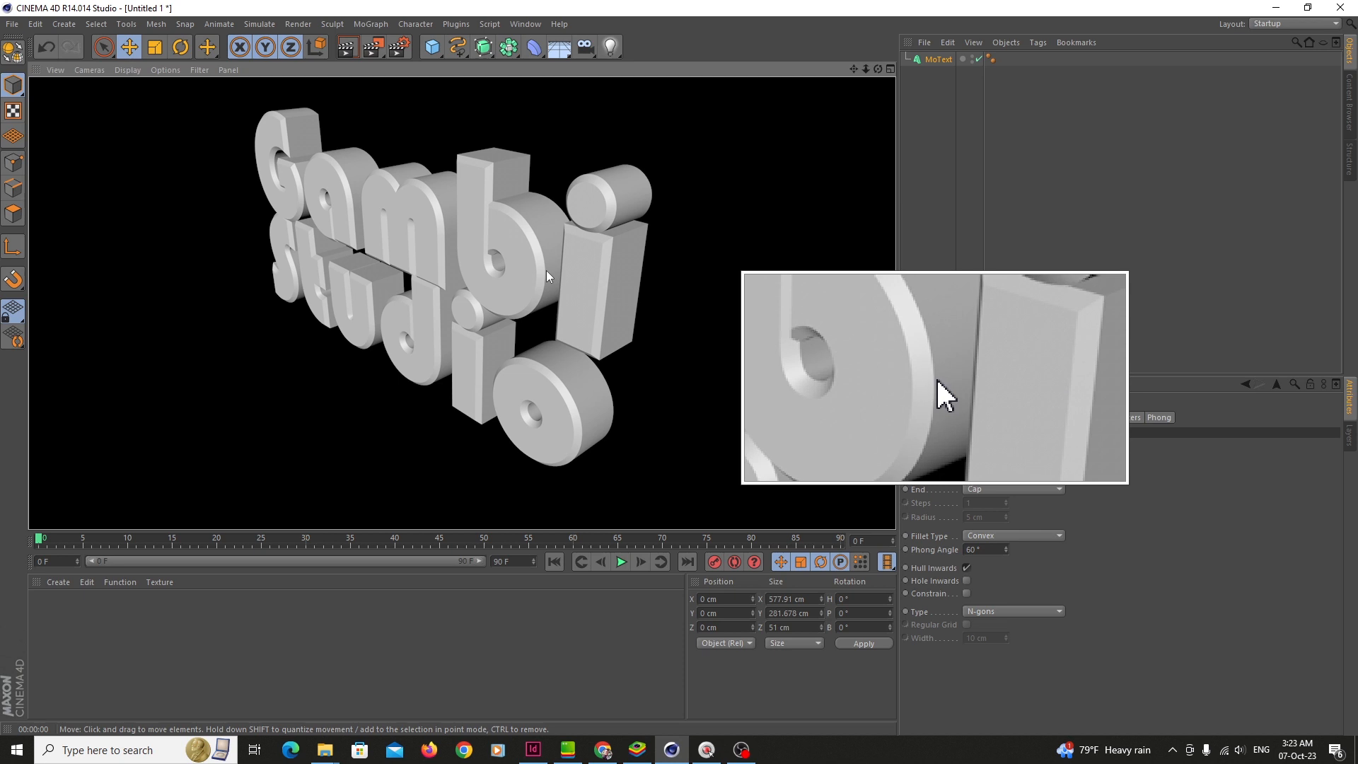
# Set the end cap of the MoText object to Fillet Cap so the back edges are bevelled too.
pyautogui.click(878, 69)
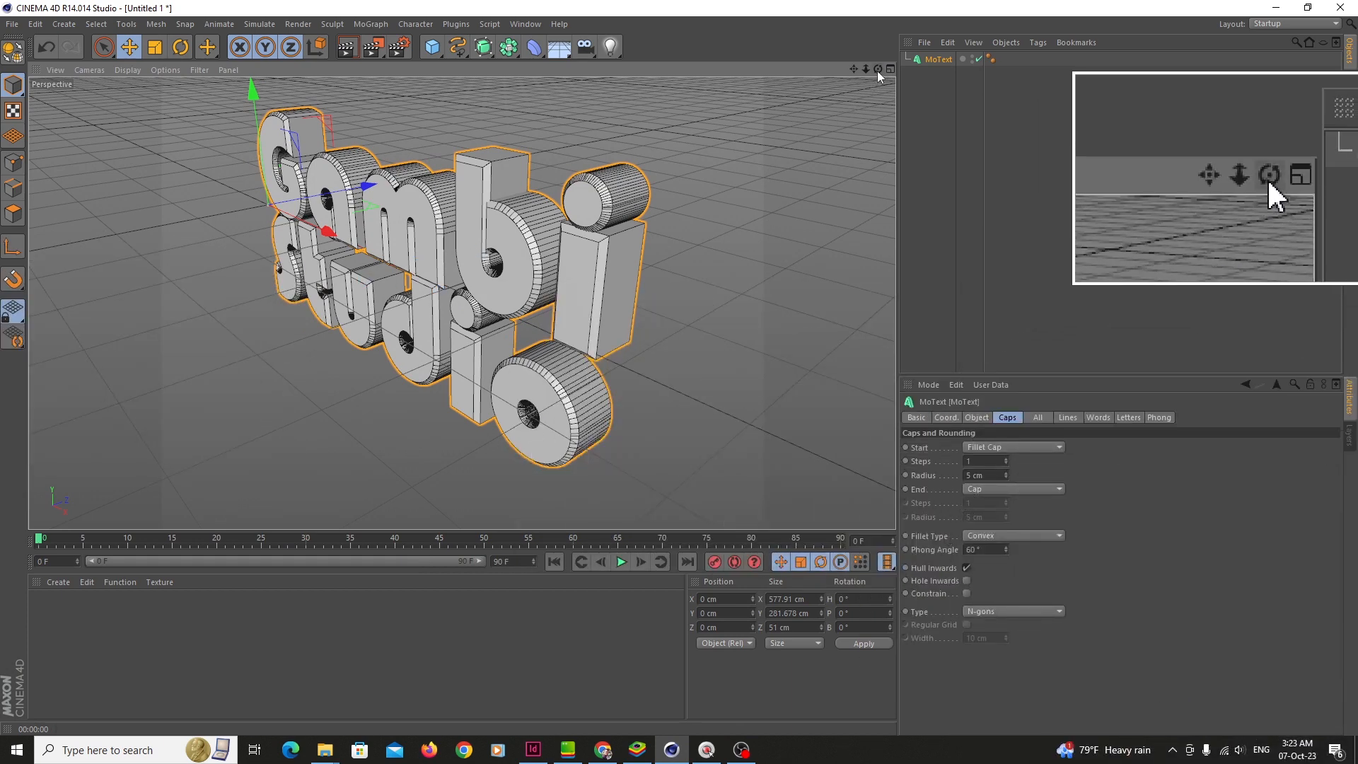
pyautogui.moveTo(877, 71); pyautogui.dragTo(675, 171)
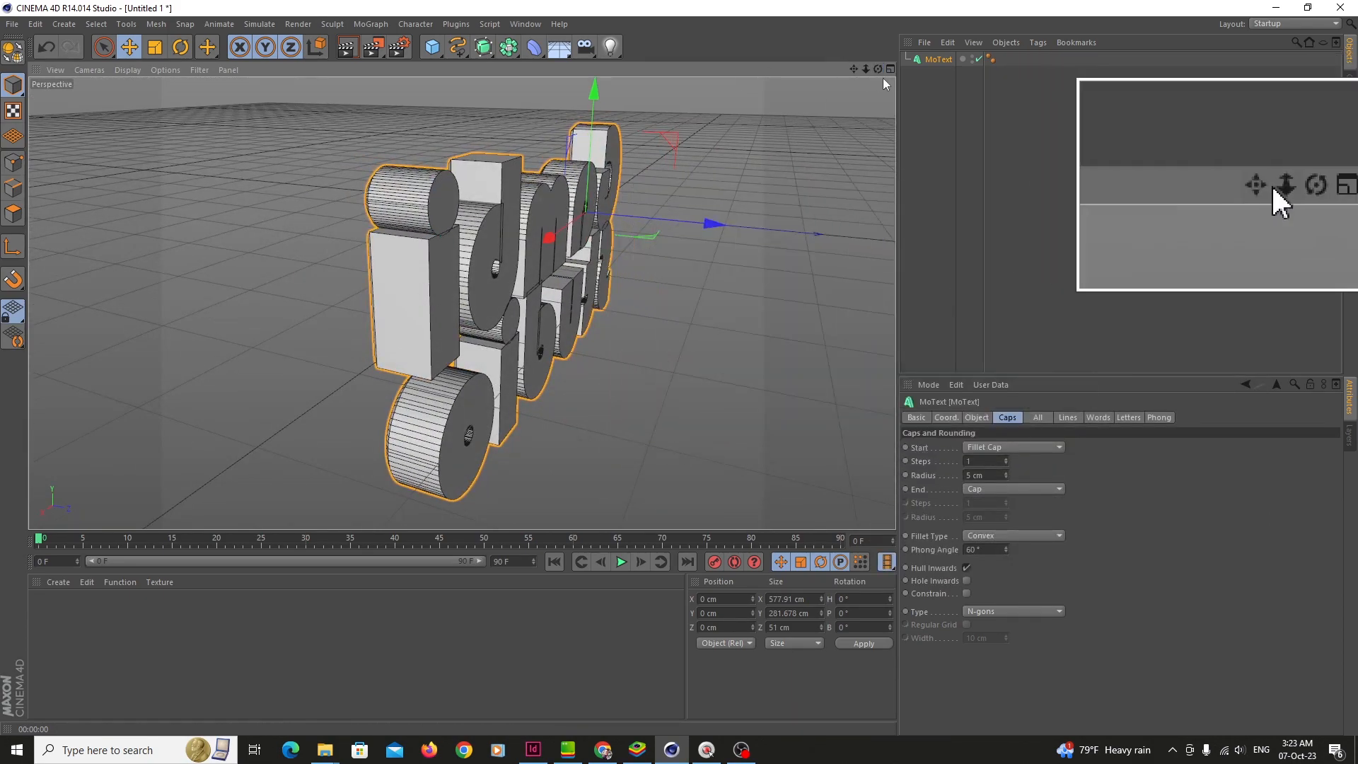
pyautogui.moveTo(878, 69); pyautogui.dragTo(679, 167)
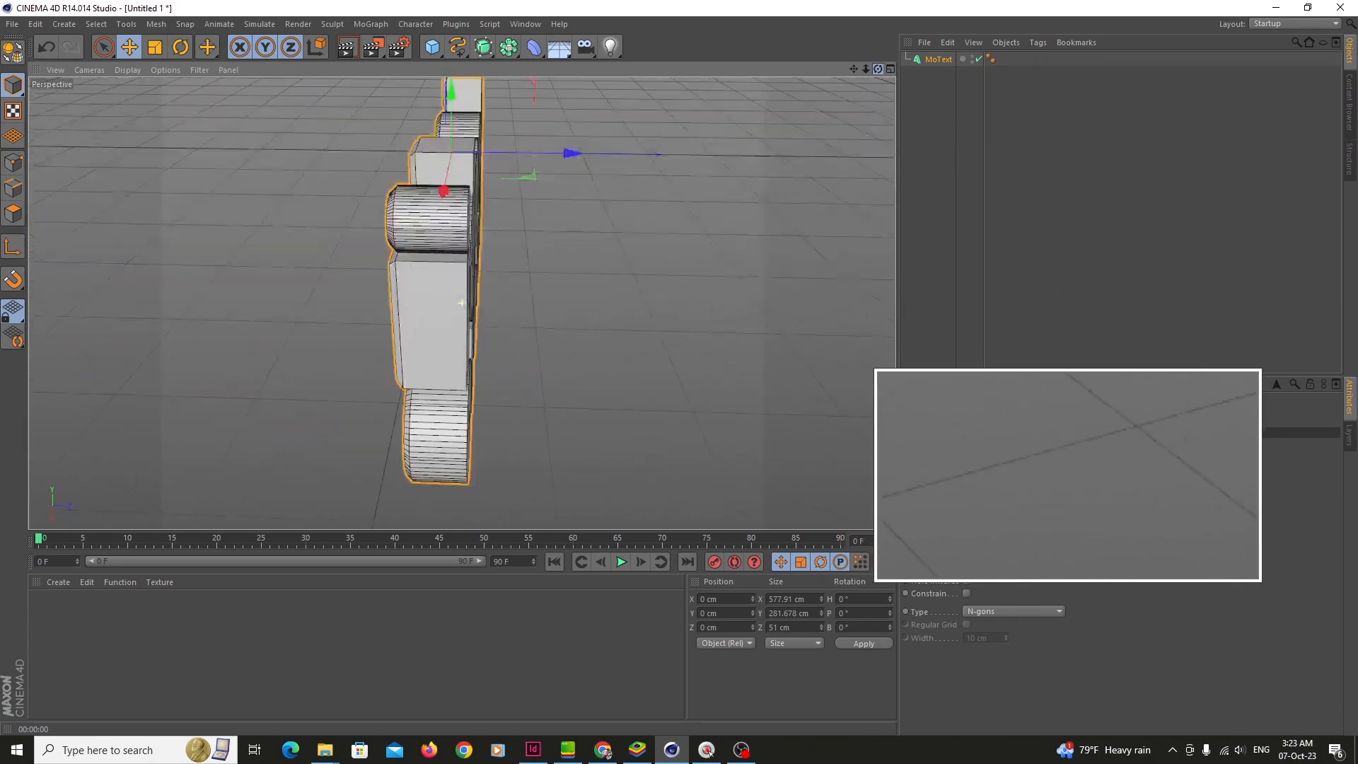
pyautogui.moveTo(771, 382); pyautogui.dragTo(736, 311)
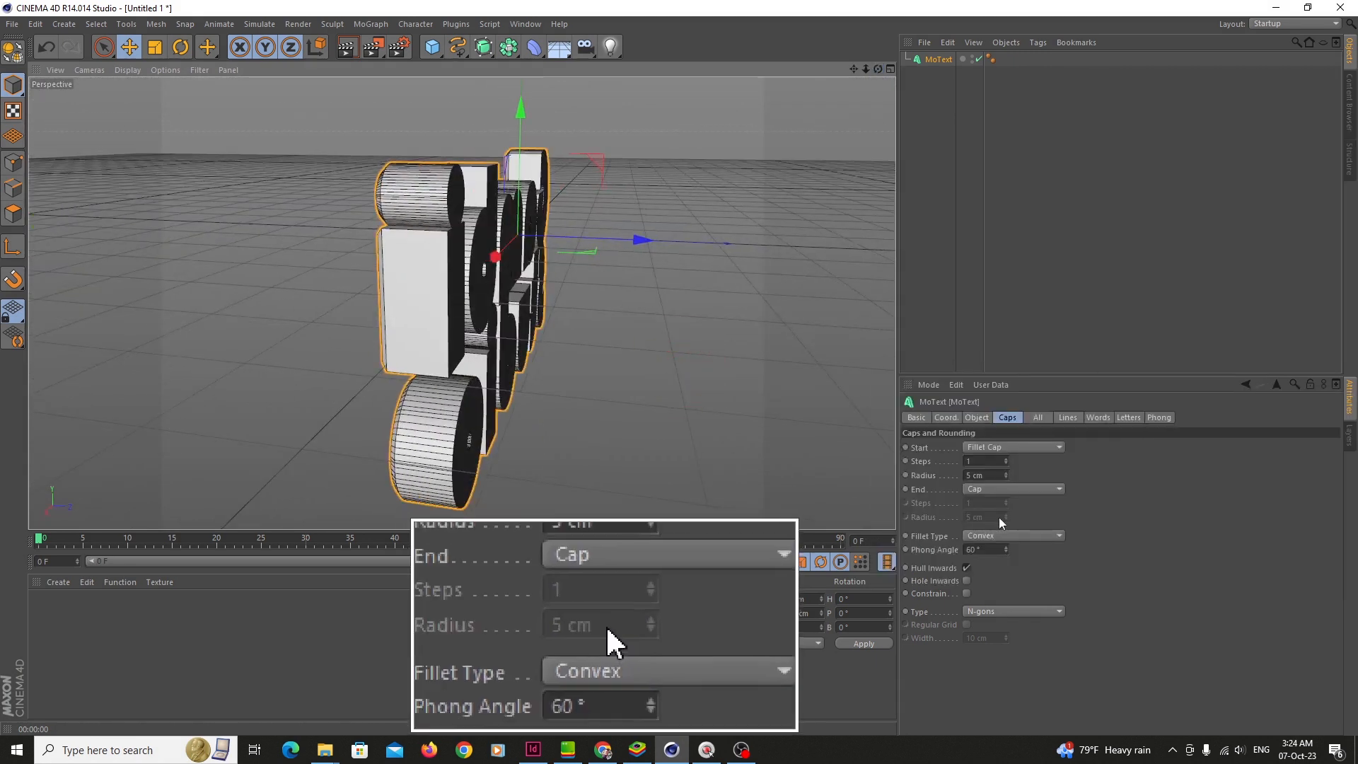
pyautogui.click(1024, 489)
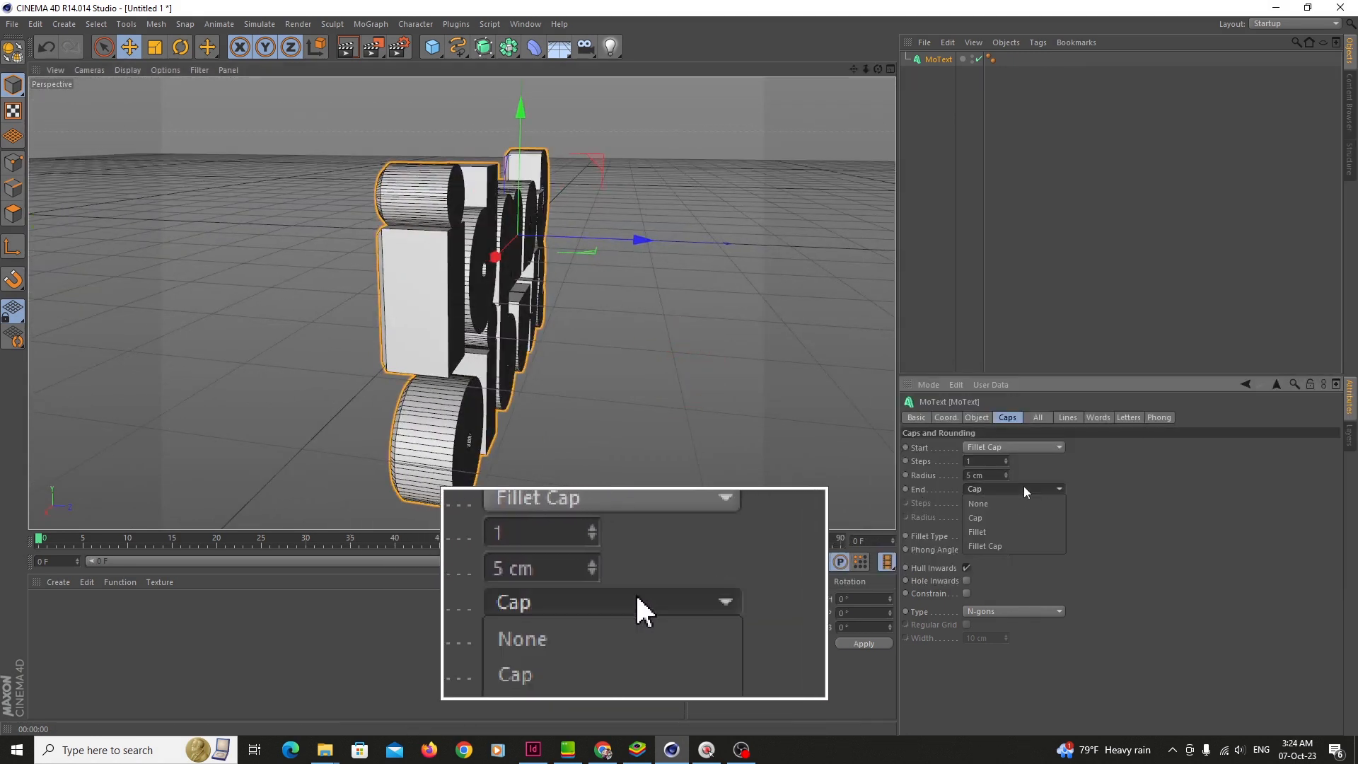
pyautogui.click(1003, 545)
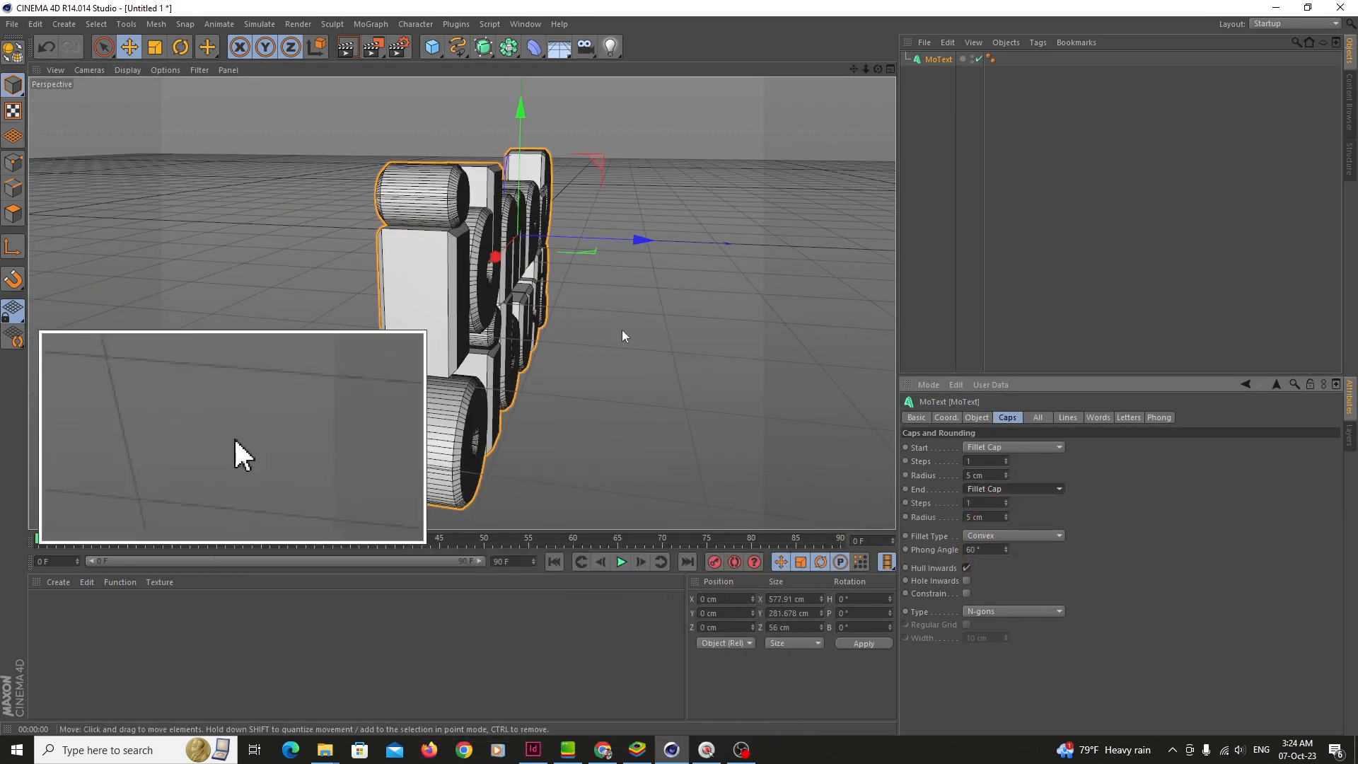
# Raise the start cap's fillet steps to 3 to smooth the front bevel of the letters.
pyautogui.moveTo(877, 69); pyautogui.dragTo(944, 102)
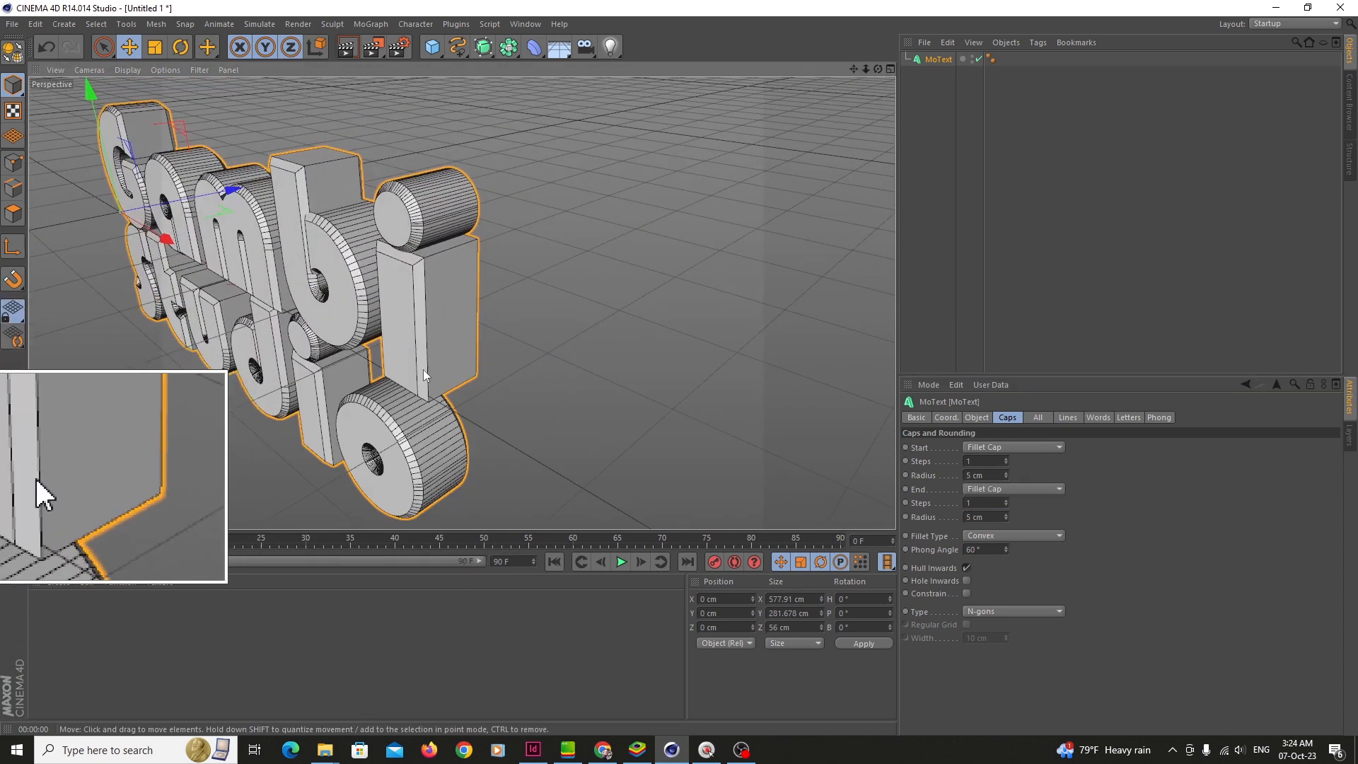
pyautogui.scroll(5, 418, 370)
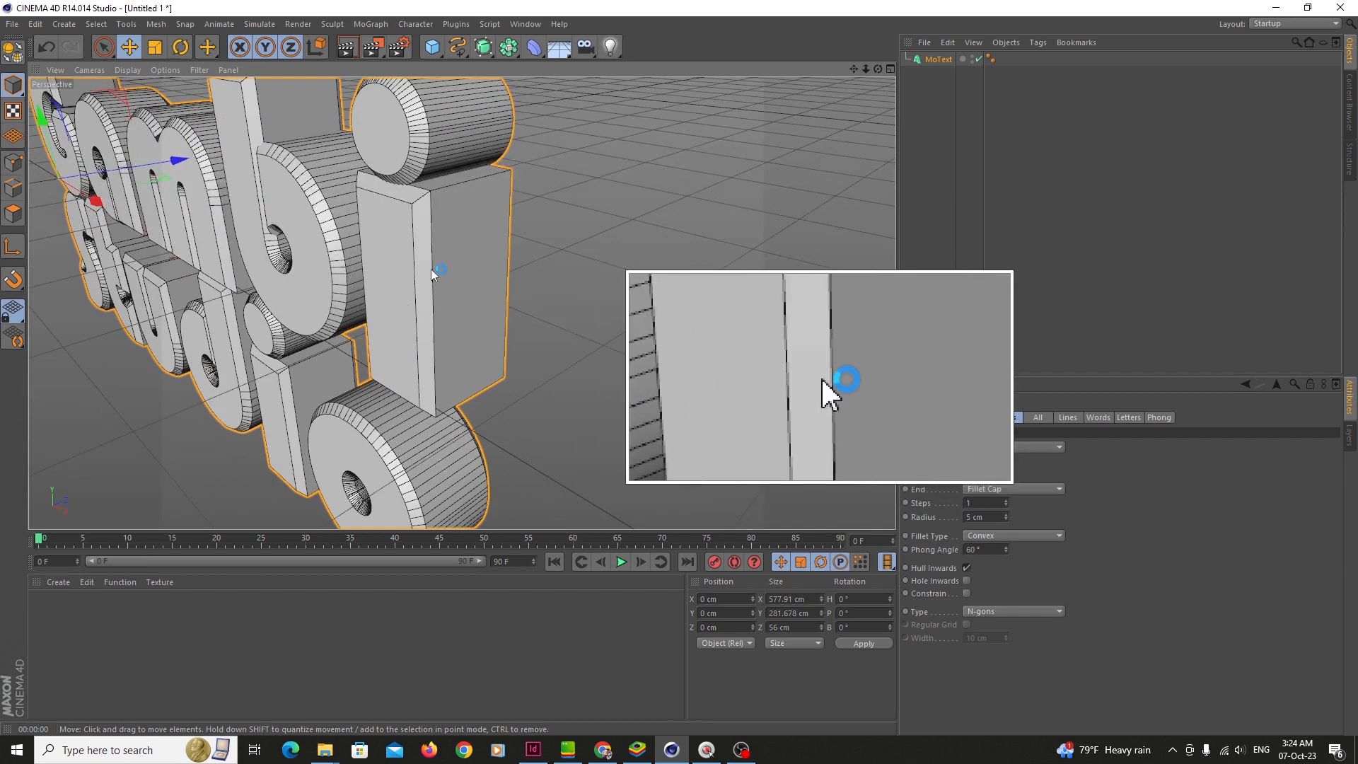
pyautogui.scroll(3, 332, 252)
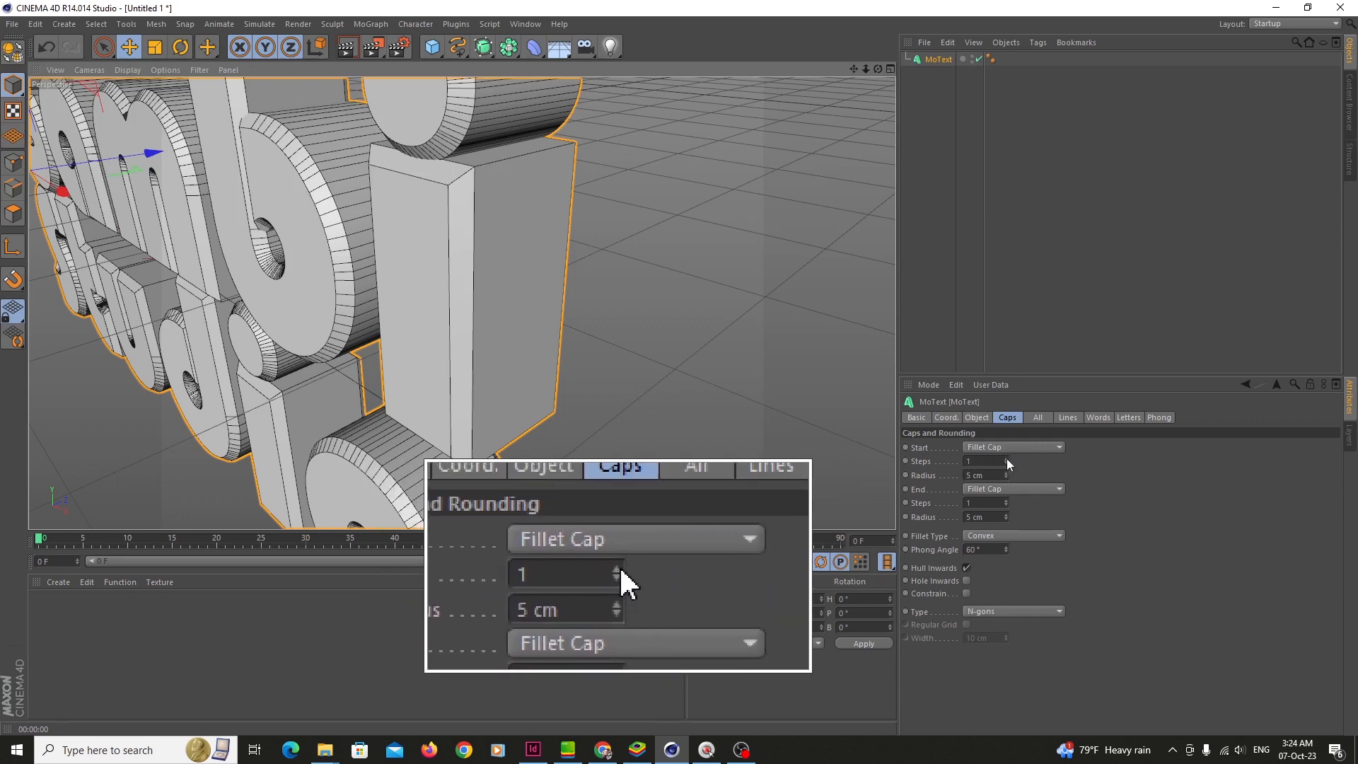
pyautogui.click(1006, 458)
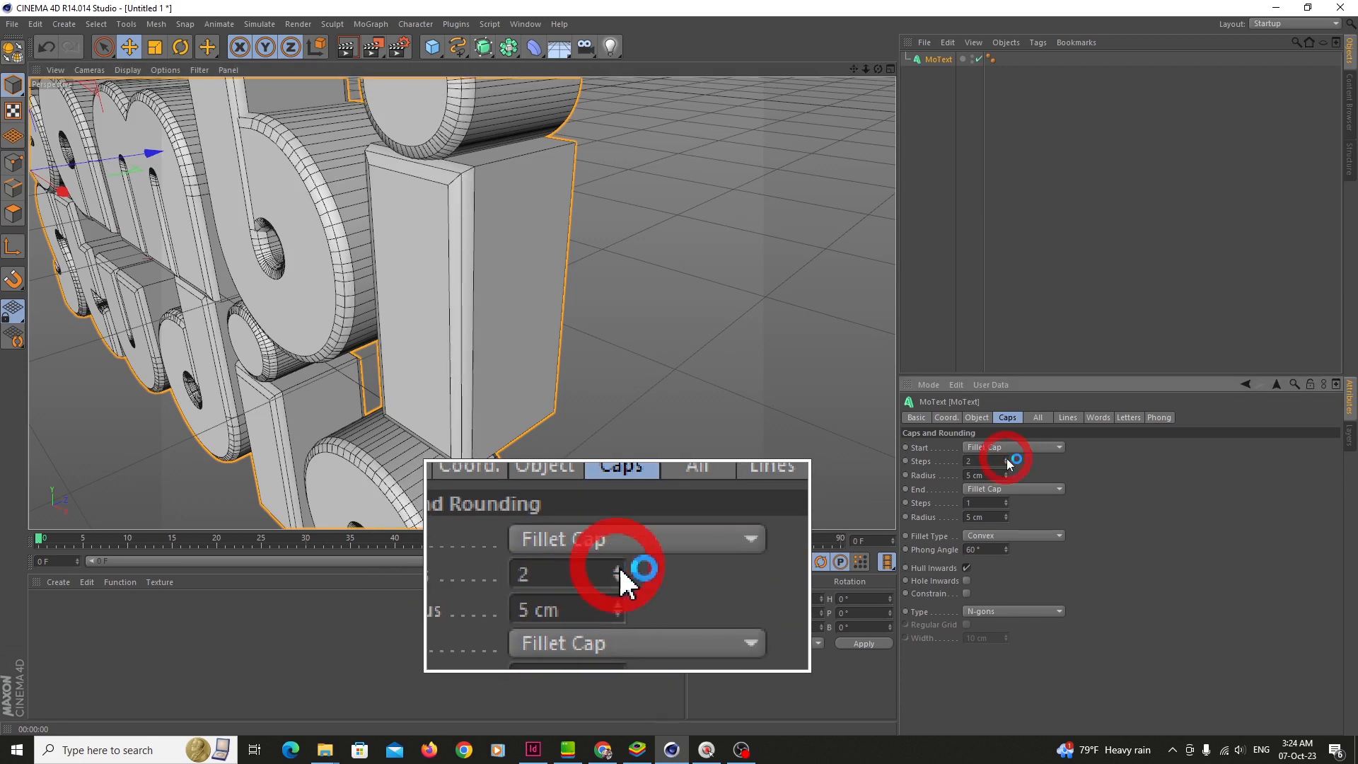
pyautogui.click(1006, 458)
pyautogui.scroll(7, 331, 222)
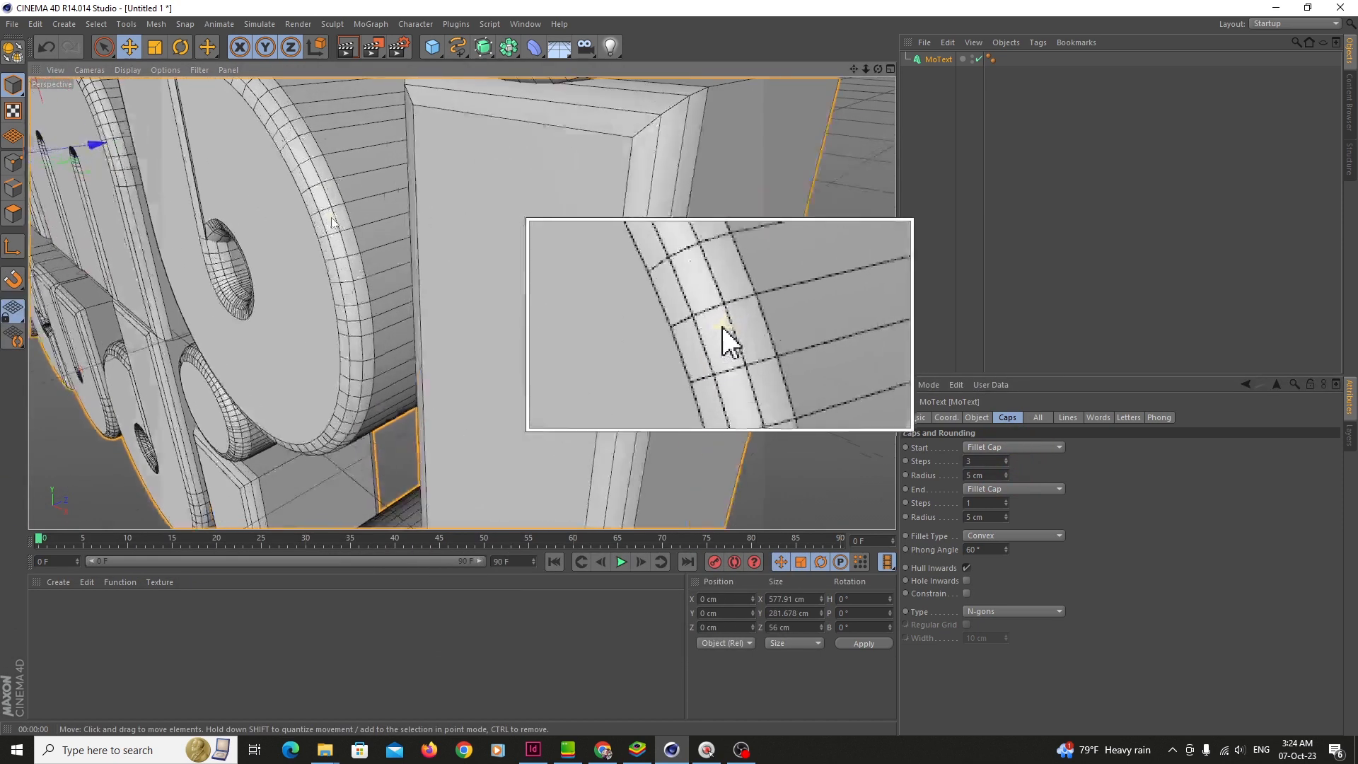
pyautogui.scroll(-5, 331, 222)
pyautogui.scroll(-4, 331, 225)
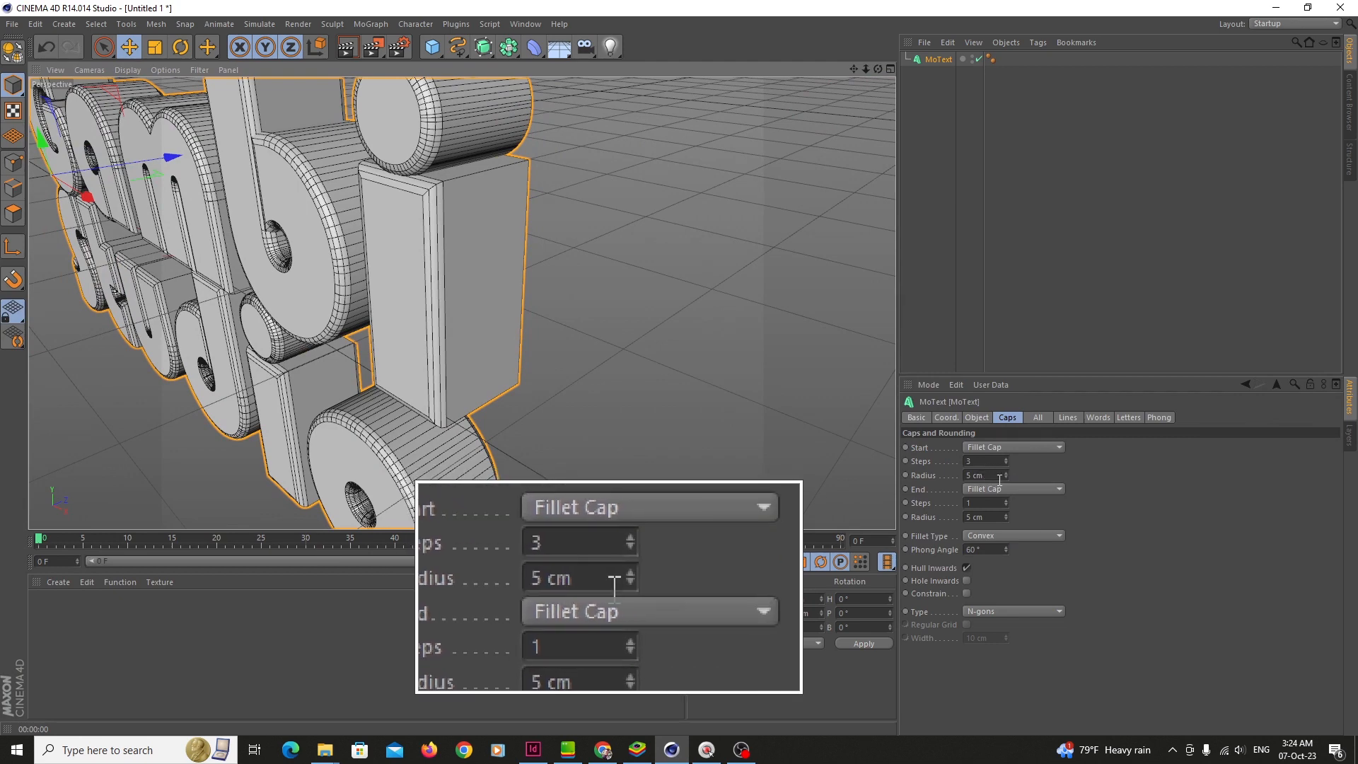
# Set the start cap's fillet radius to 6 cm.
pyautogui.scroll(3, 399, 296)
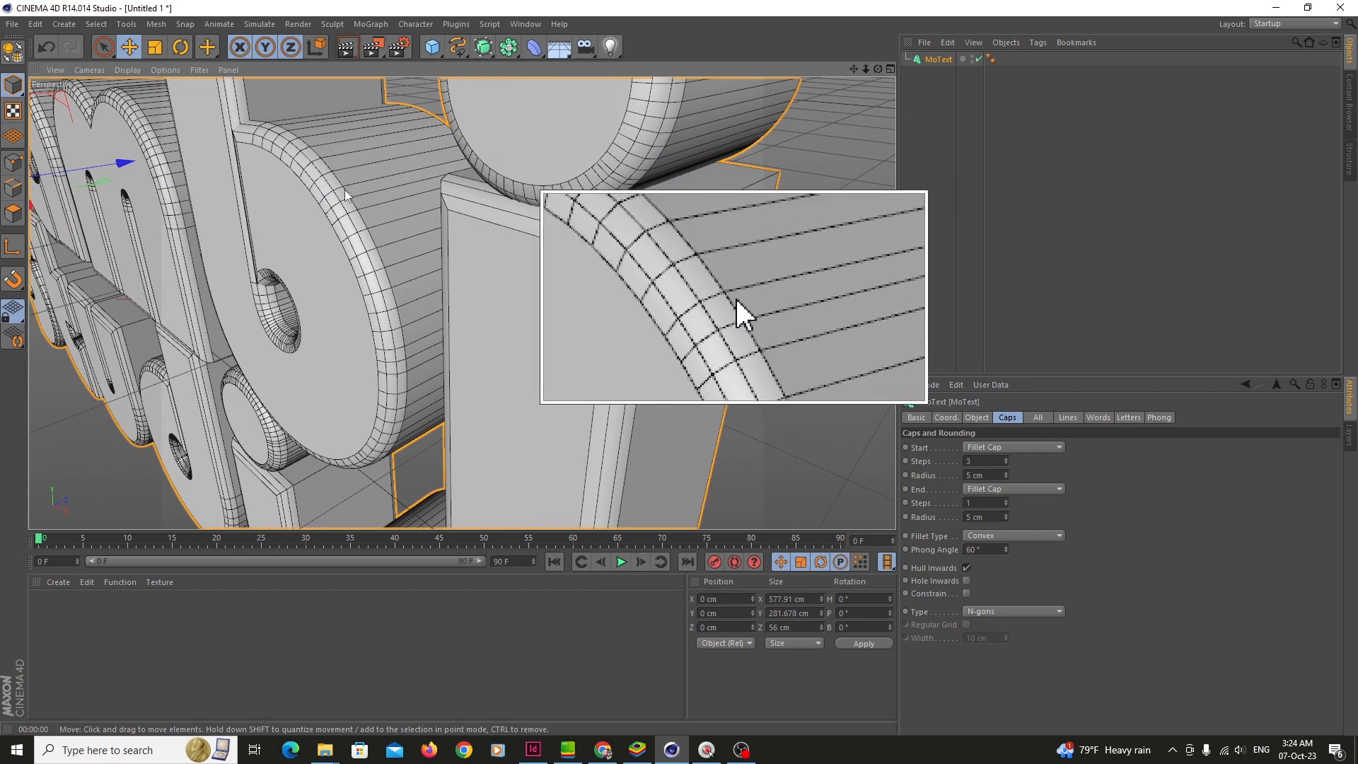
pyautogui.click(332, 207)
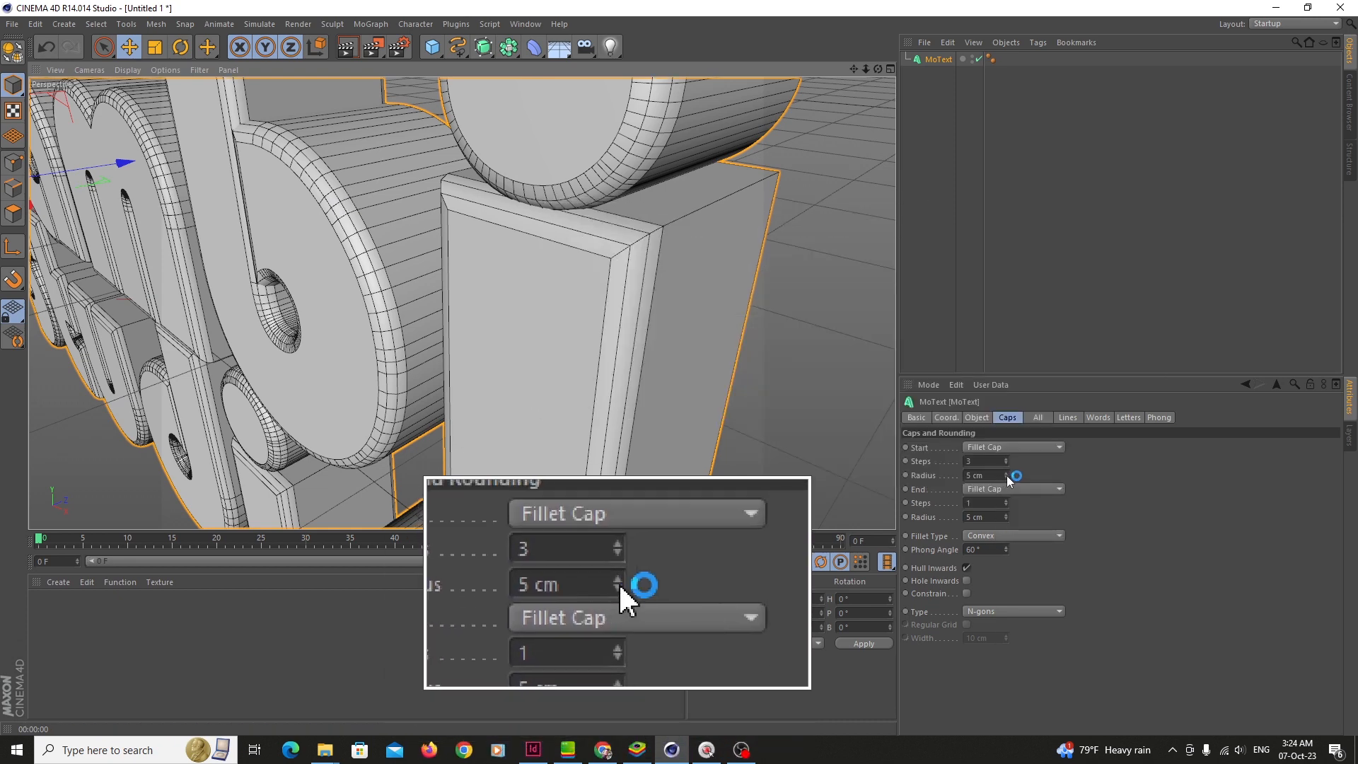
pyautogui.moveTo(1006, 473); pyautogui.dragTo(1006, 473)
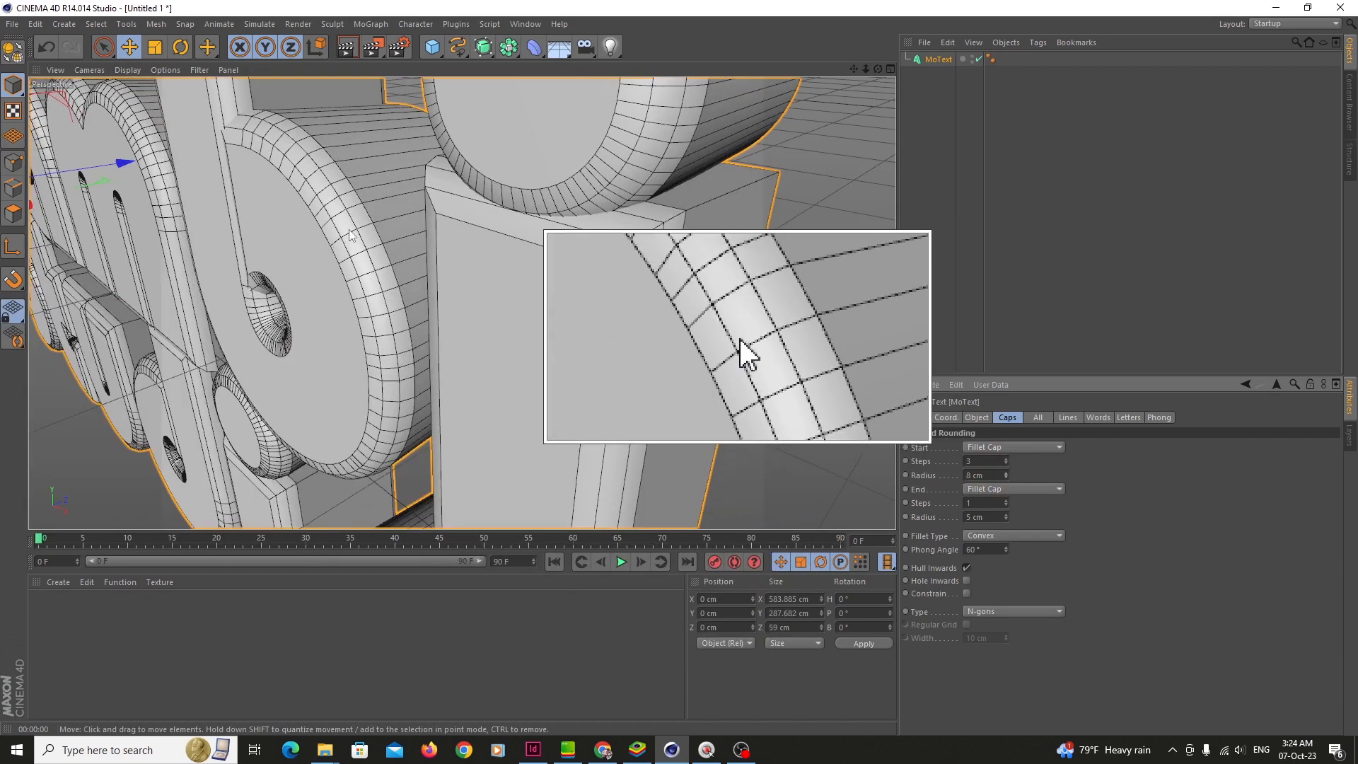
pyautogui.moveTo(1006, 474); pyautogui.dragTo(1005, 476)
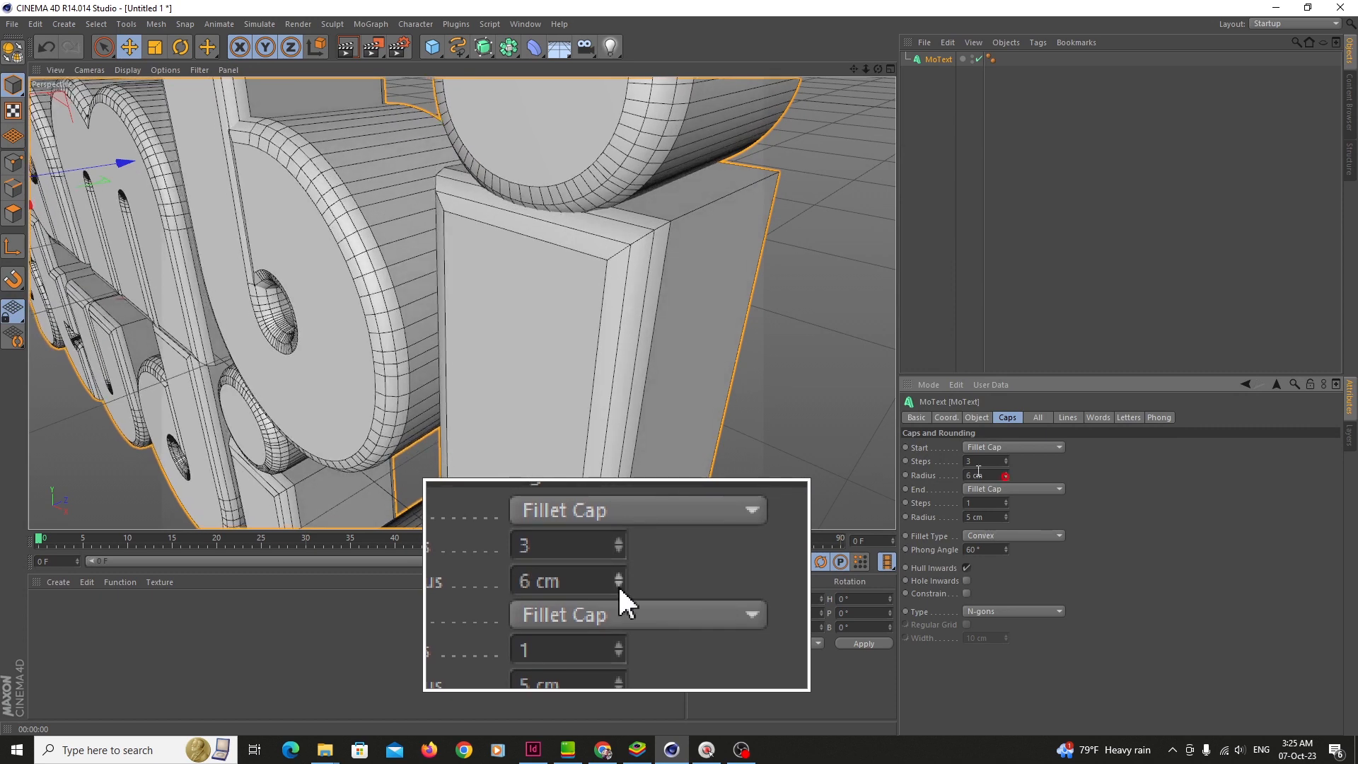
# Render the perspective view from two different angles to preview the rounded text.
pyautogui.scroll(-9, 476, 331)
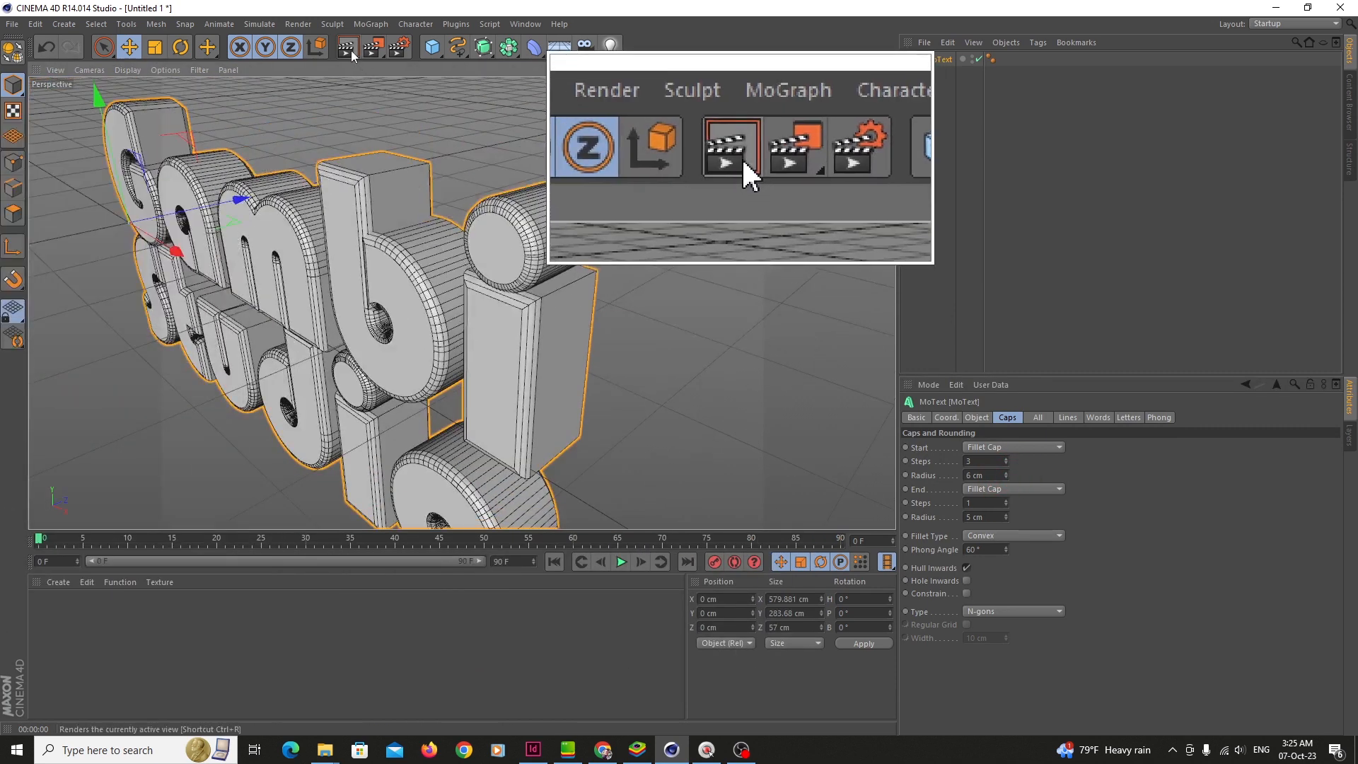
pyautogui.click(348, 48)
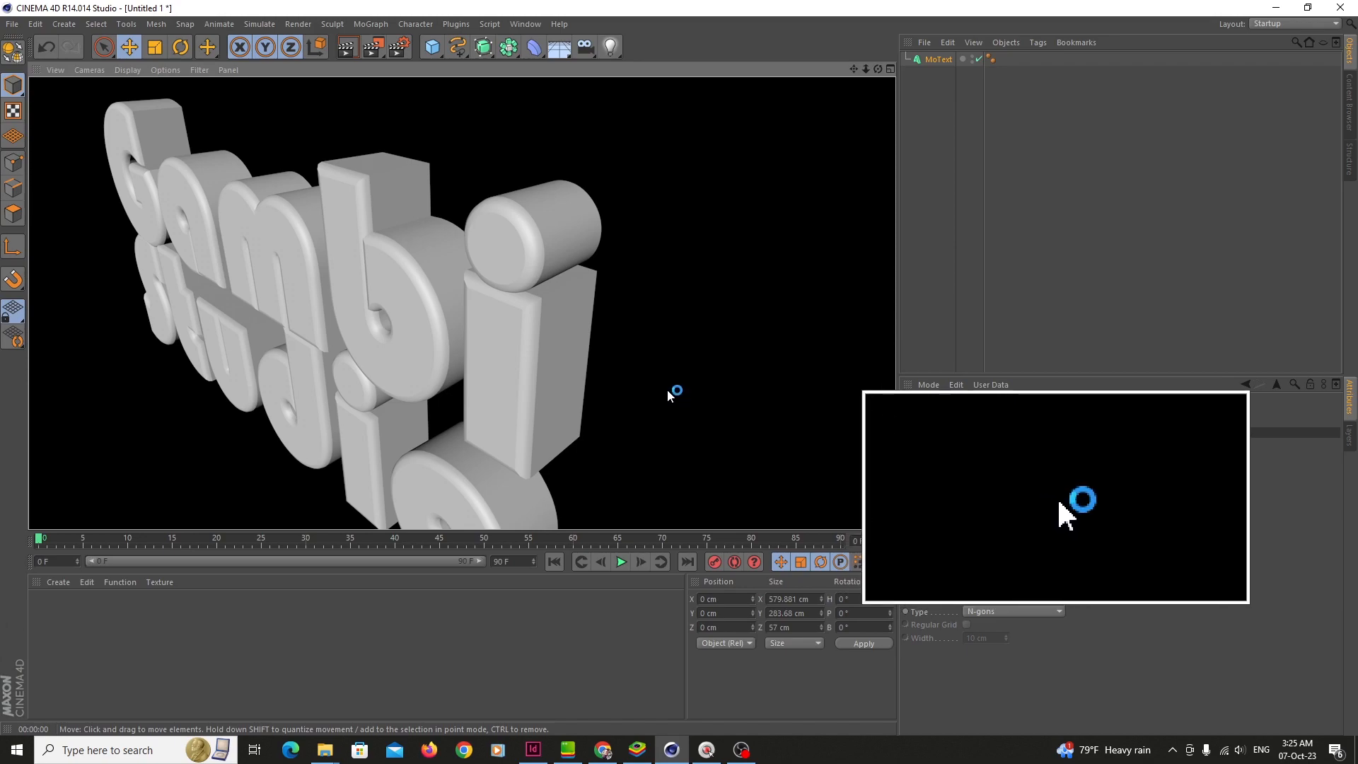
pyautogui.click(667, 390)
pyautogui.moveTo(855, 70); pyautogui.dragTo(920, 60)
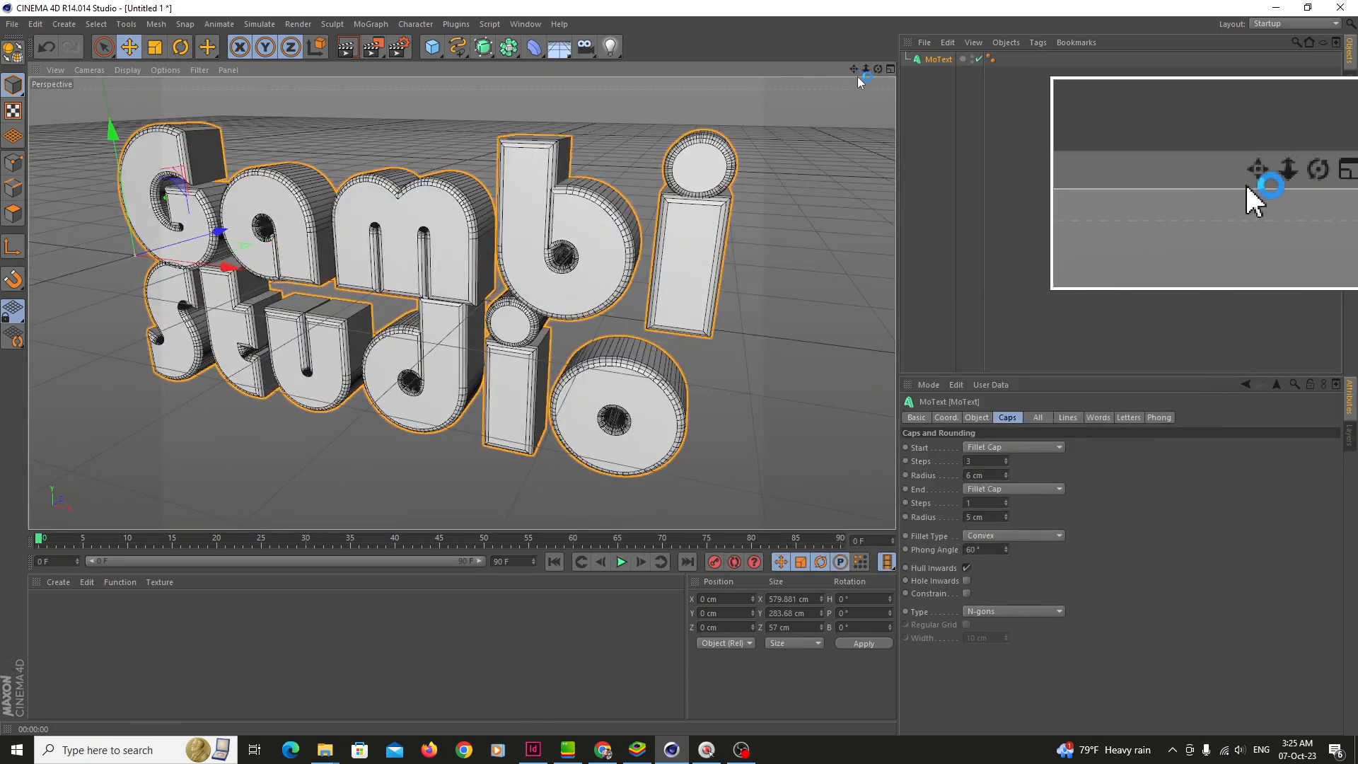
pyautogui.moveTo(878, 71)
pyautogui.mouseDown()
pyautogui.moveTo(803, 73)
pyautogui.moveTo(848, 65)
pyautogui.moveTo(881, 94)
pyautogui.mouseUp()
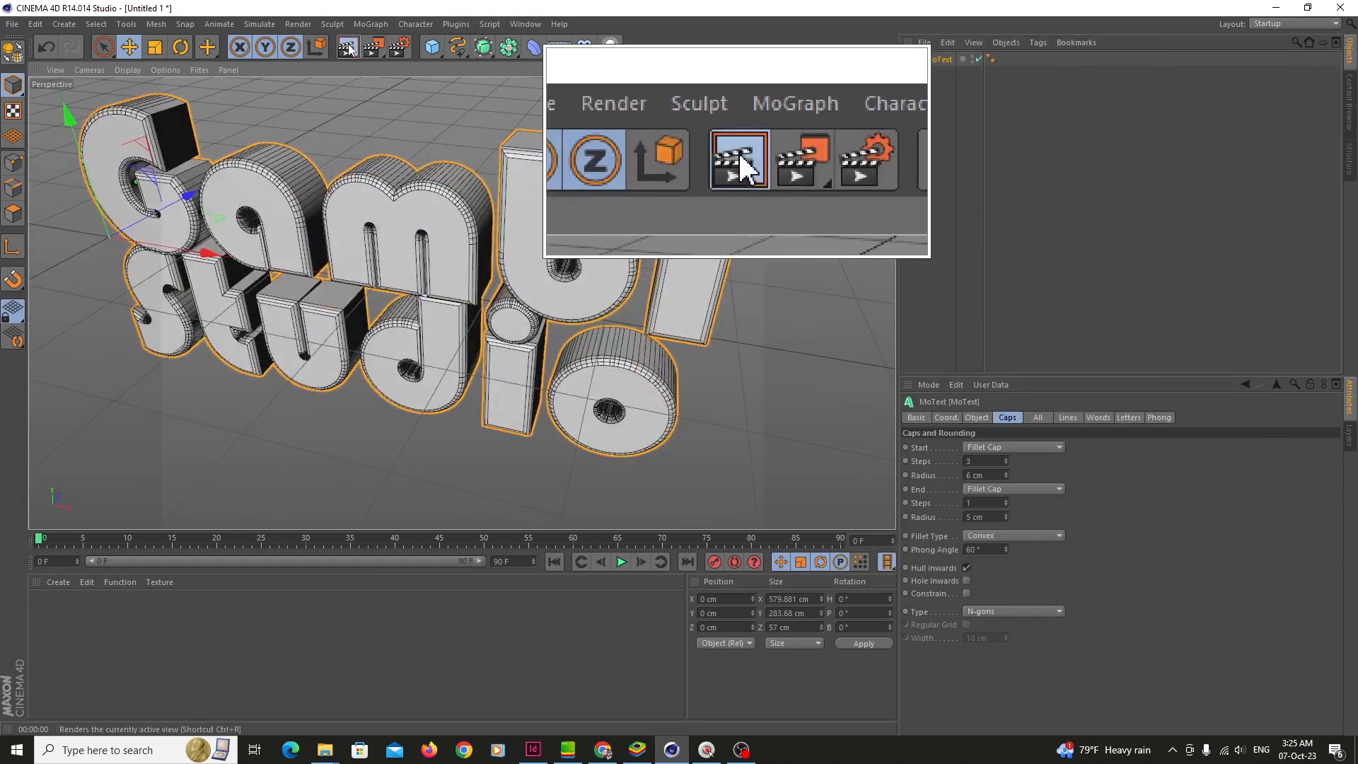
pyautogui.click(347, 47)
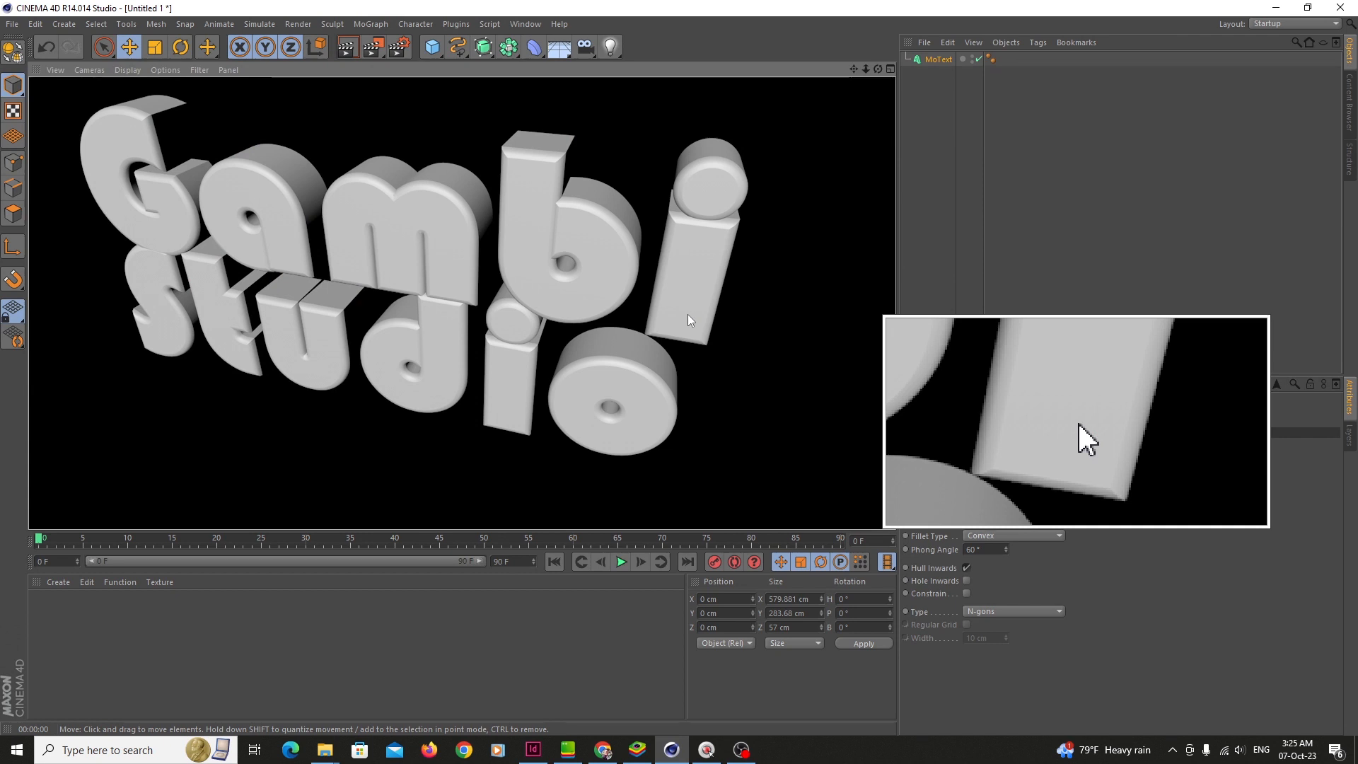
# Create a new default material for the scene.
pyautogui.scroll(-3, 689, 315)
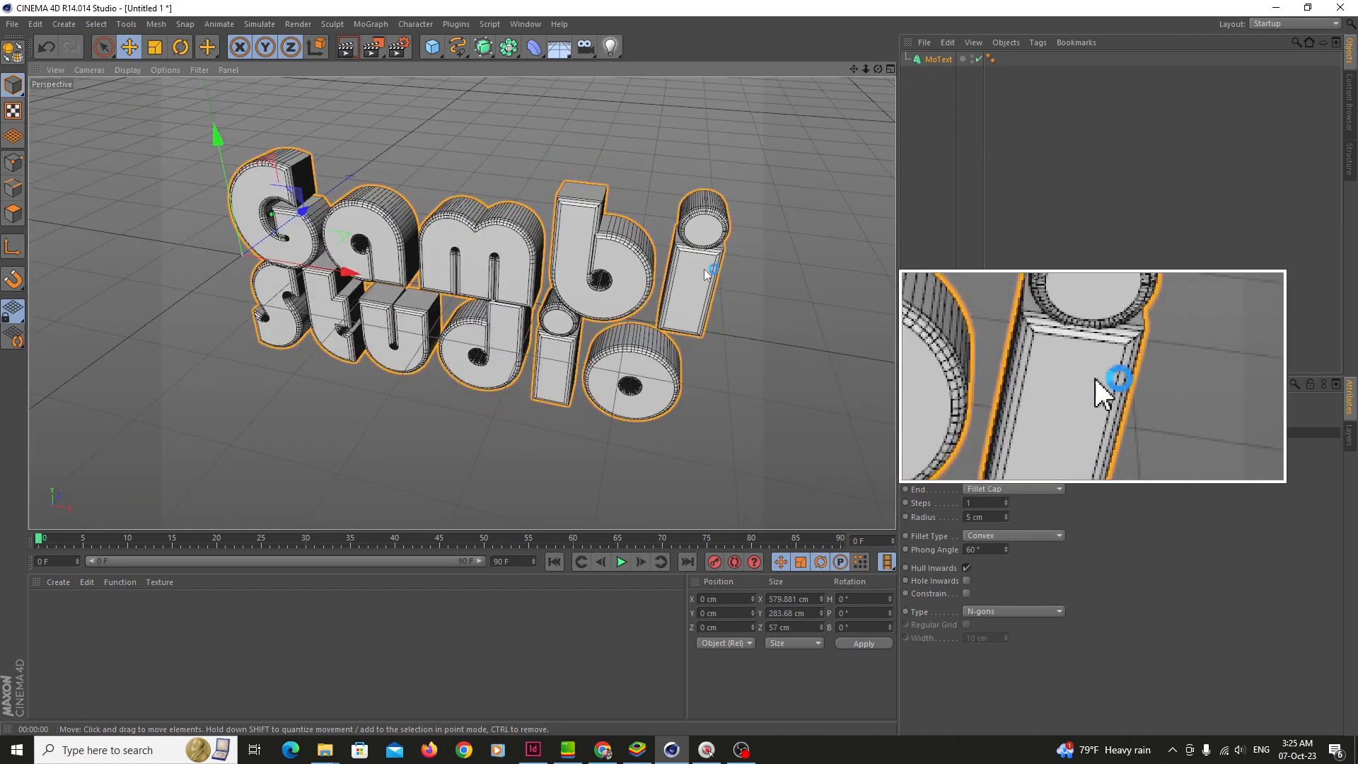
pyautogui.scroll(2, 706, 274)
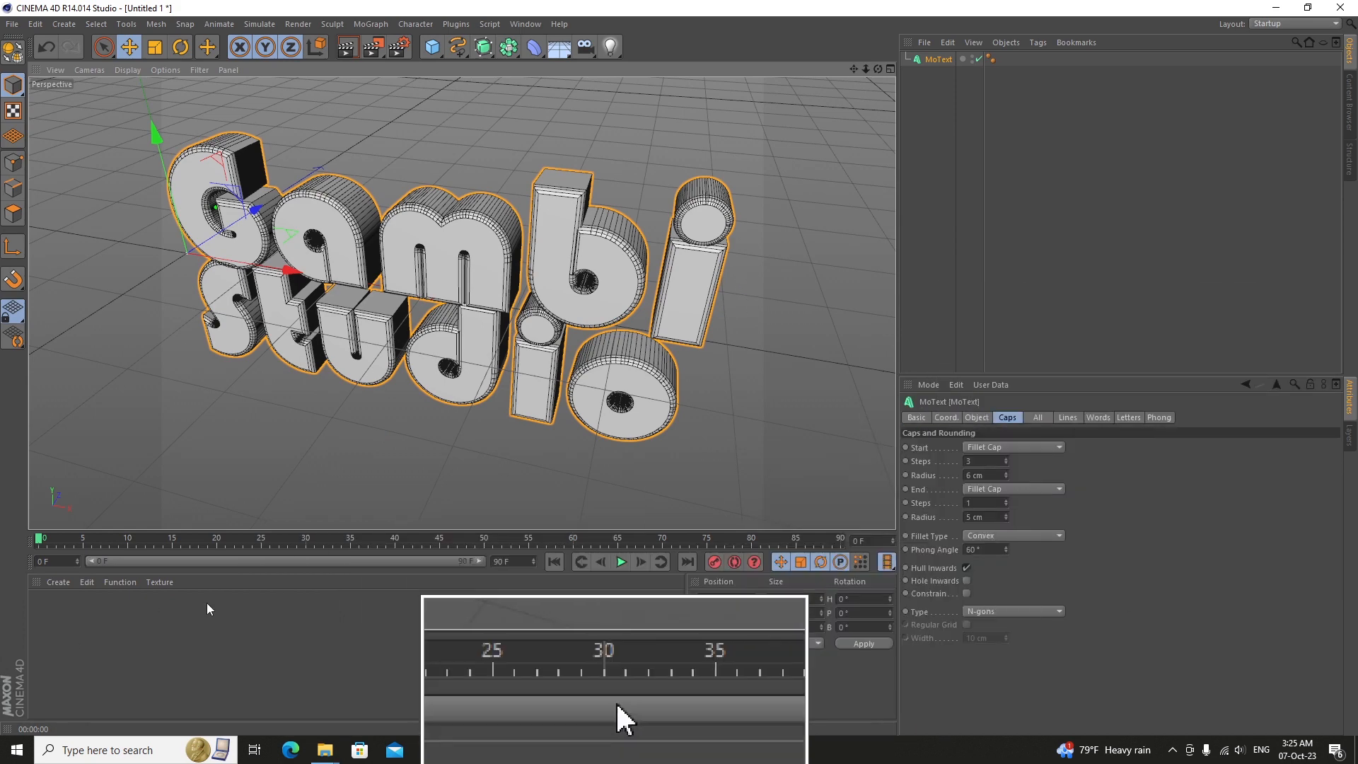
pyautogui.doubleClick(66, 621)
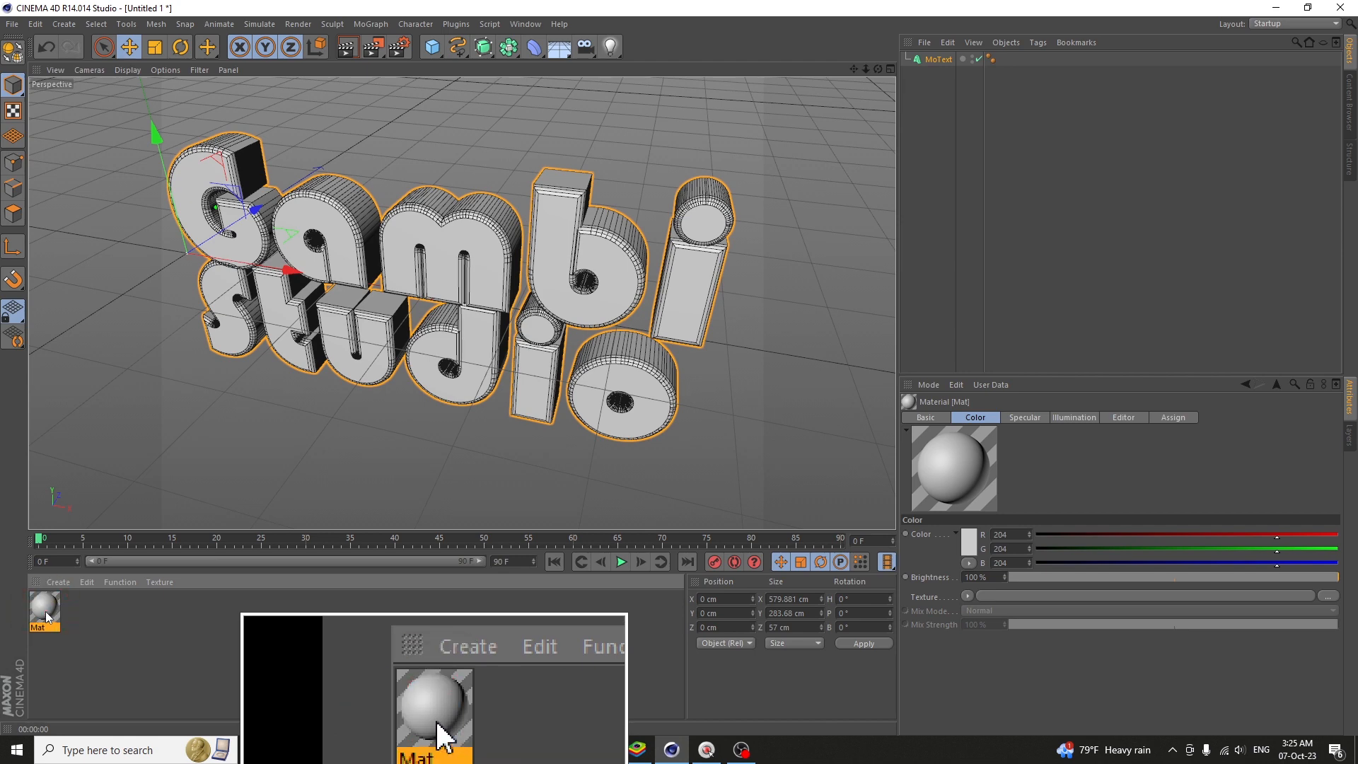
# Set the new material's color to orange with RGB values 255, 123, 0 and close its editor.
pyautogui.doubleClick(49, 604)
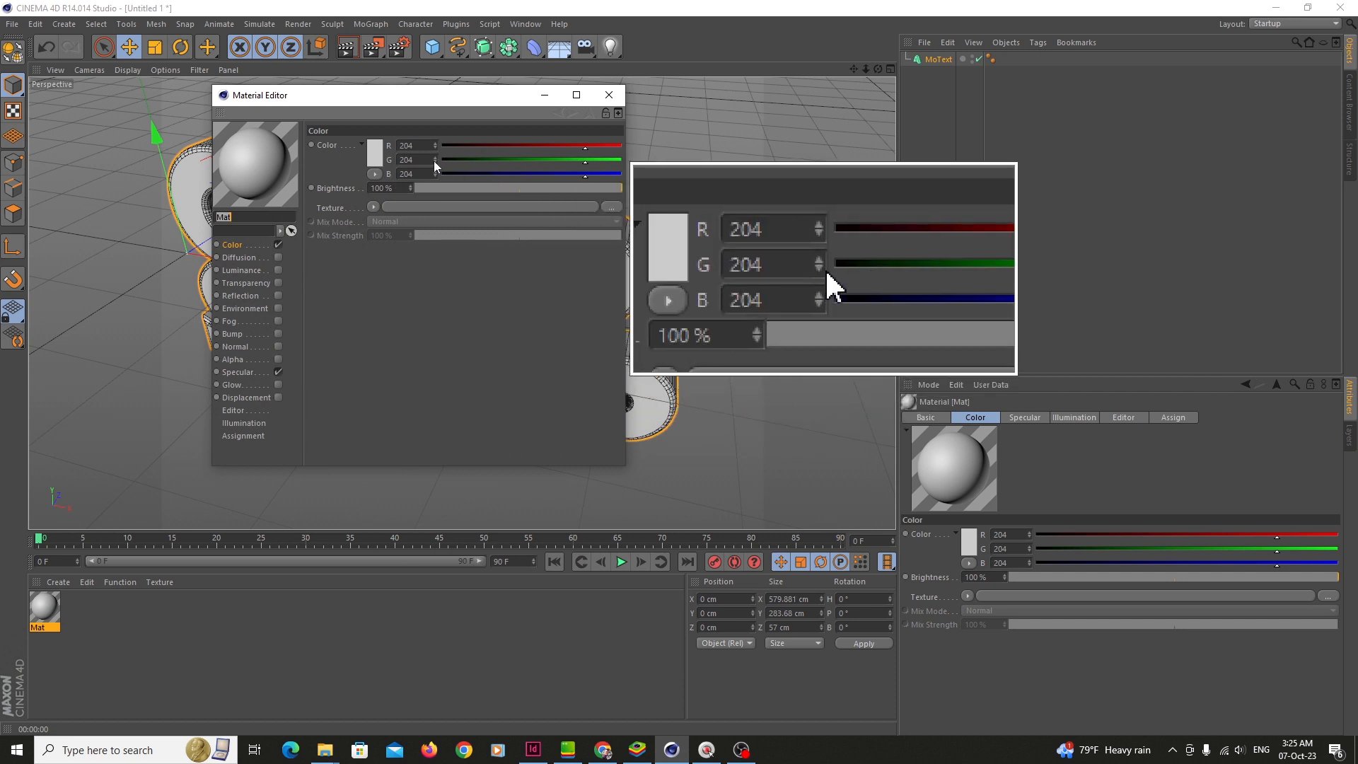
pyautogui.click(374, 152)
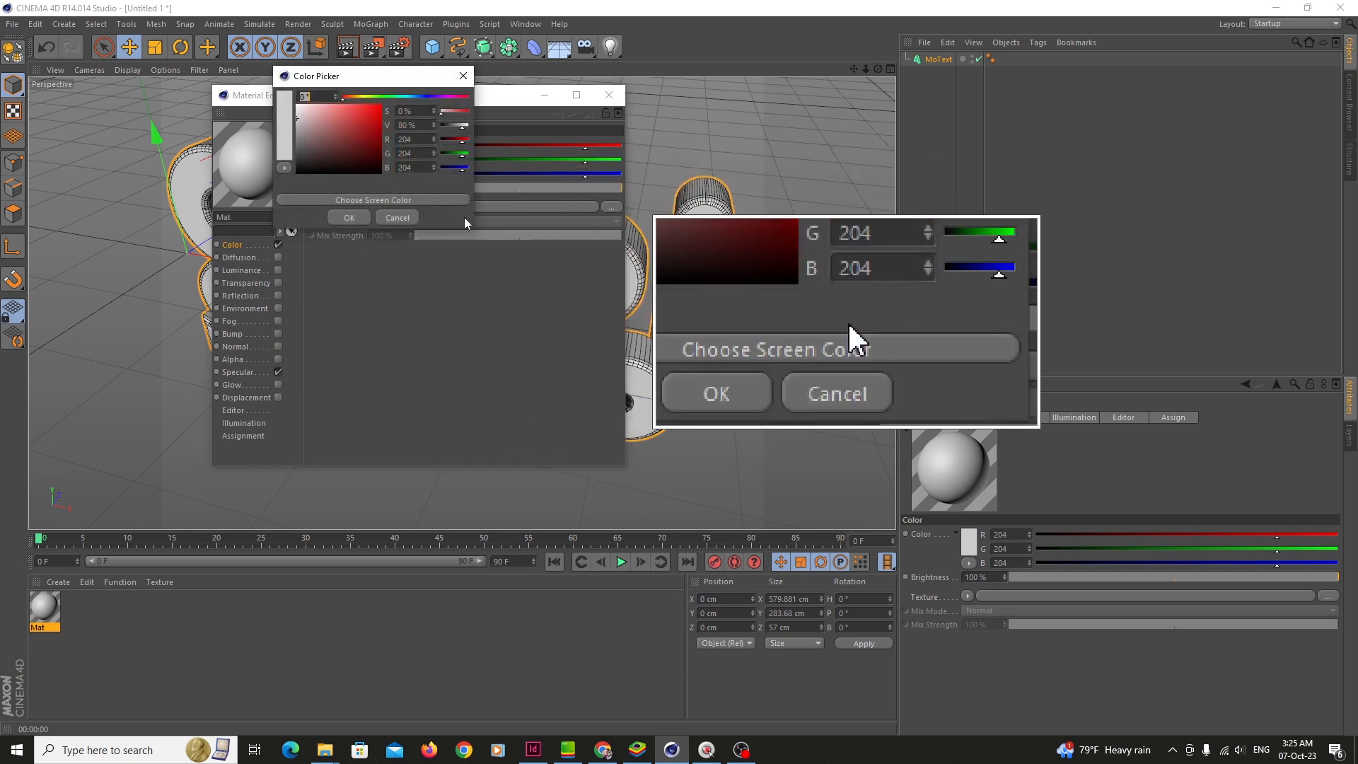
pyautogui.click(365, 97)
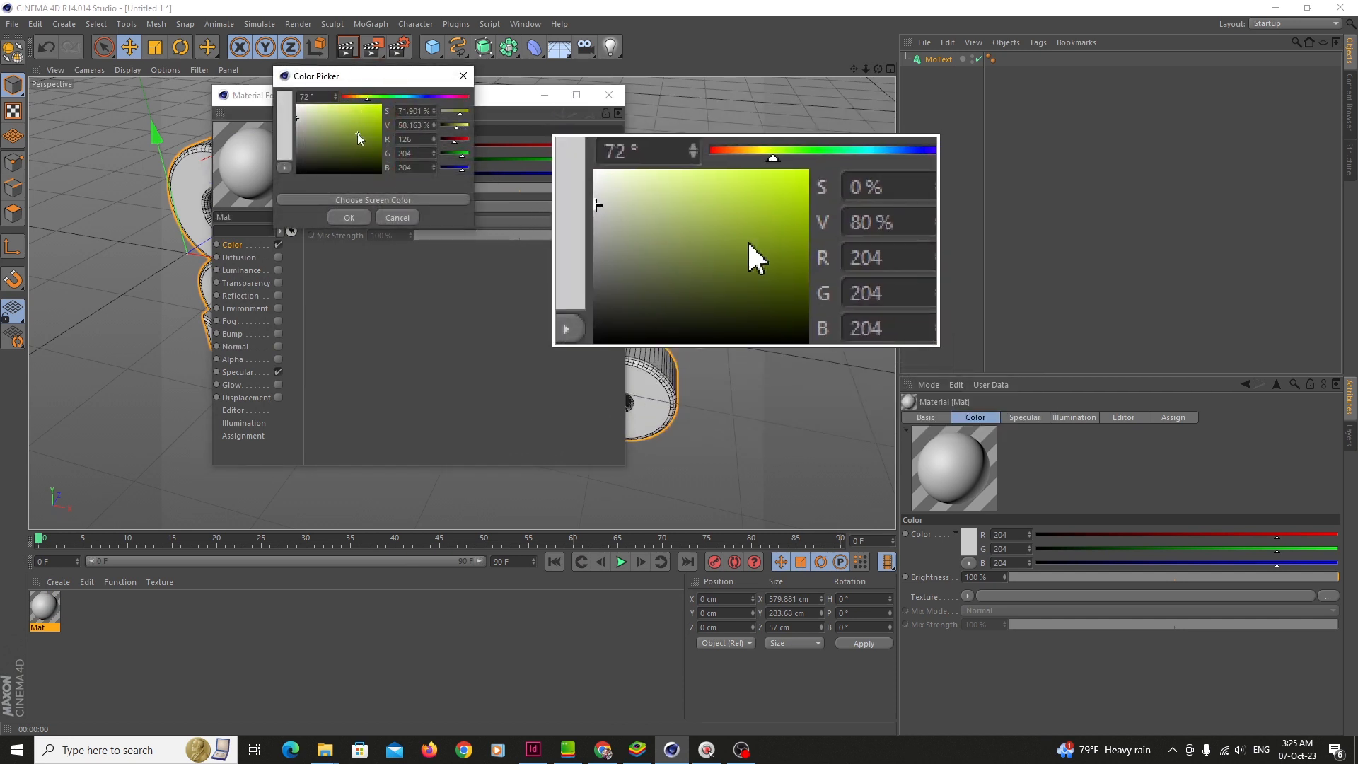
pyautogui.moveTo(362, 131); pyautogui.dragTo(388, 120)
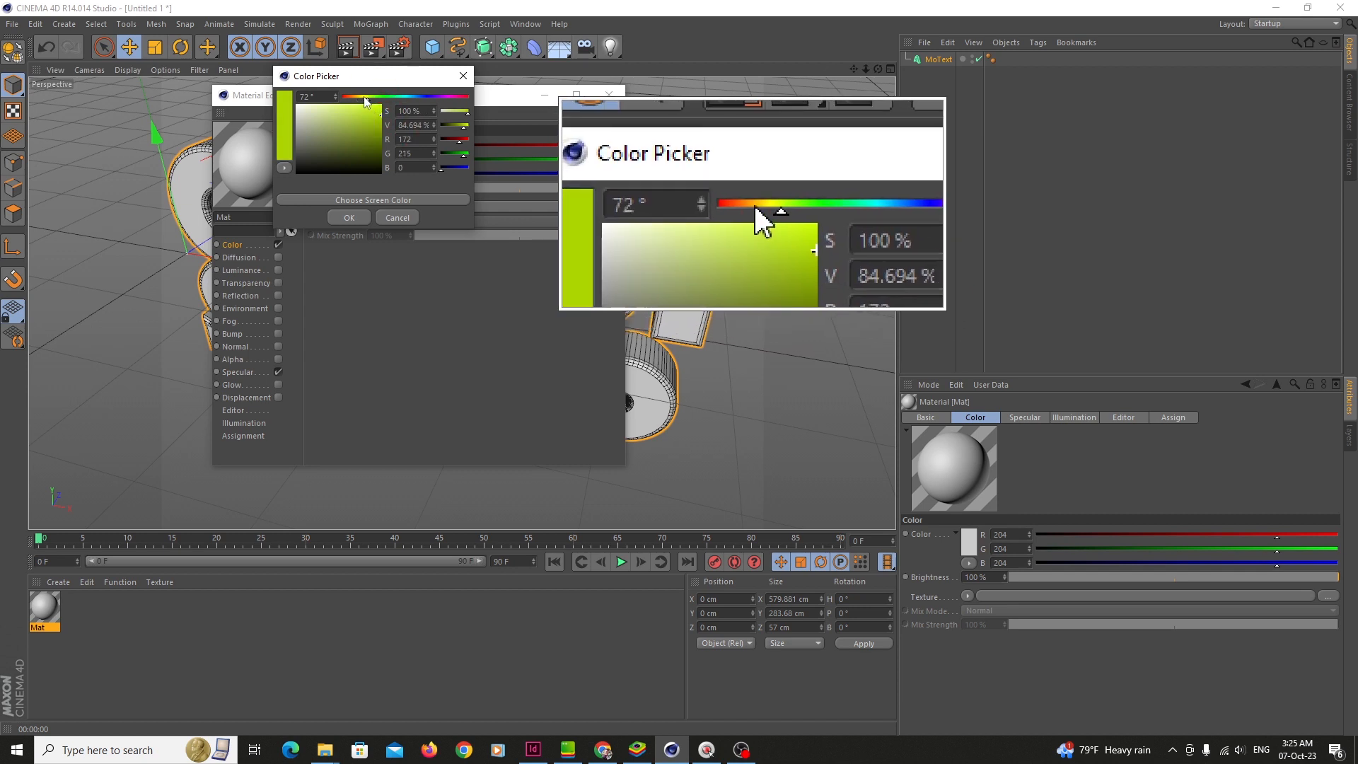
pyautogui.click(363, 98)
pyautogui.moveTo(363, 101)
pyautogui.mouseDown()
pyautogui.moveTo(352, 103)
pyautogui.moveTo(382, 104)
pyautogui.mouseUp()
pyautogui.click(357, 218)
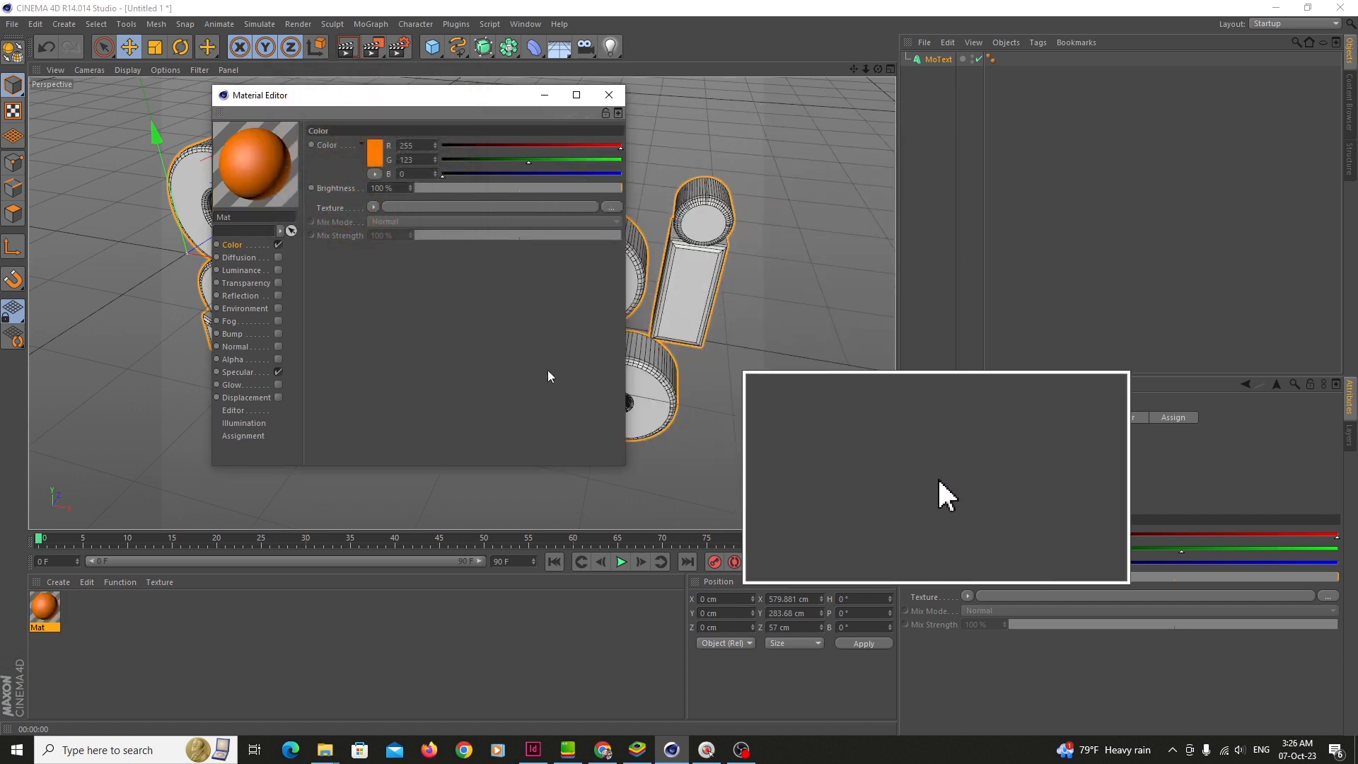
pyautogui.click(609, 95)
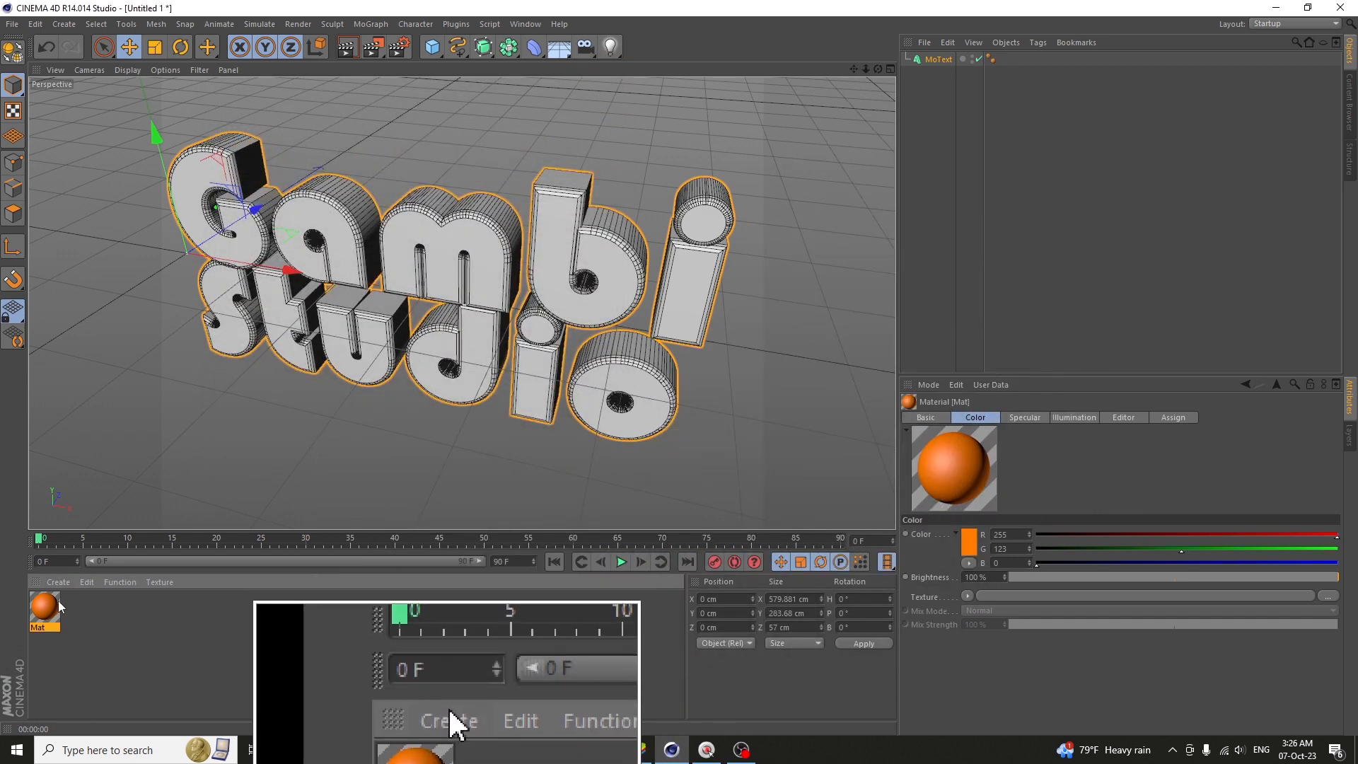
# Apply the orange material to the MoText object and render the perspective view to preview it.
pyautogui.moveTo(49, 610); pyautogui.dragTo(949, 77)
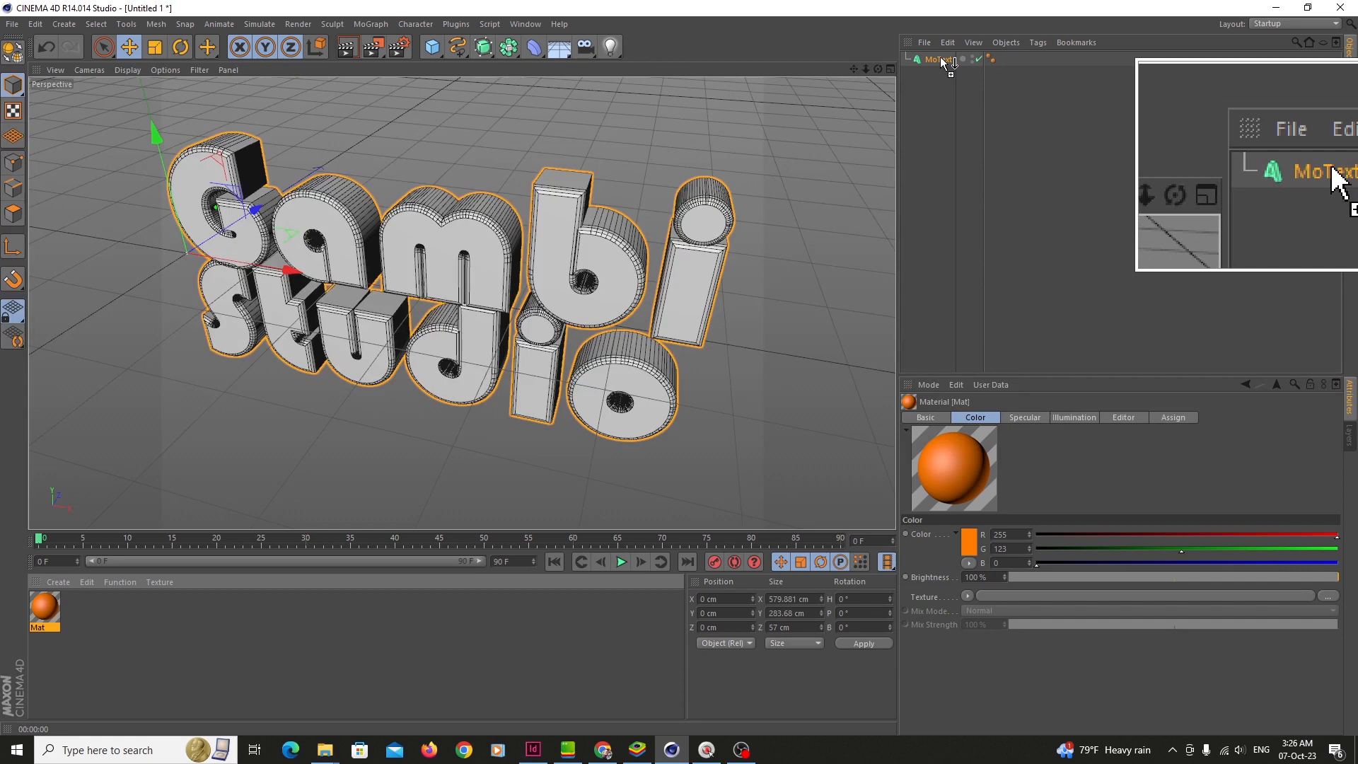
pyautogui.moveTo(943, 63); pyautogui.dragTo(944, 61)
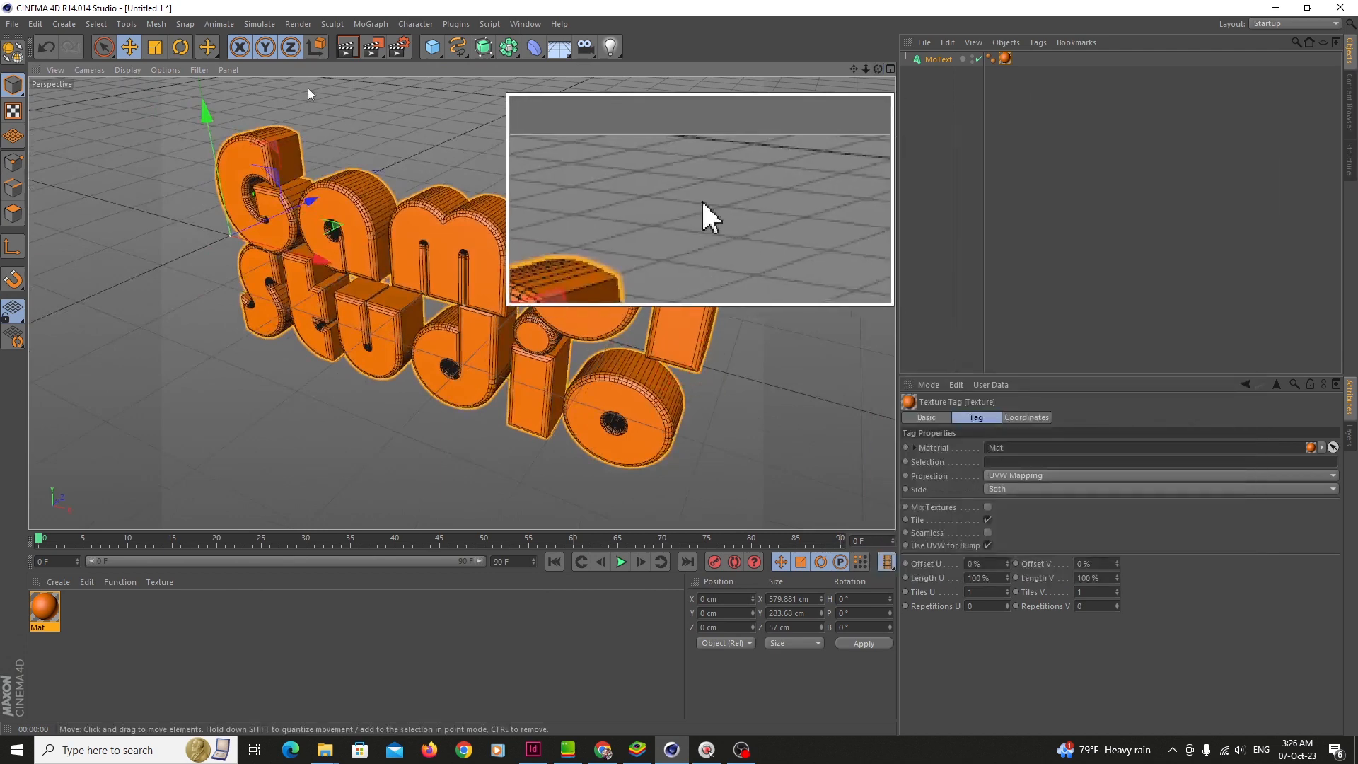
pyautogui.click(348, 48)
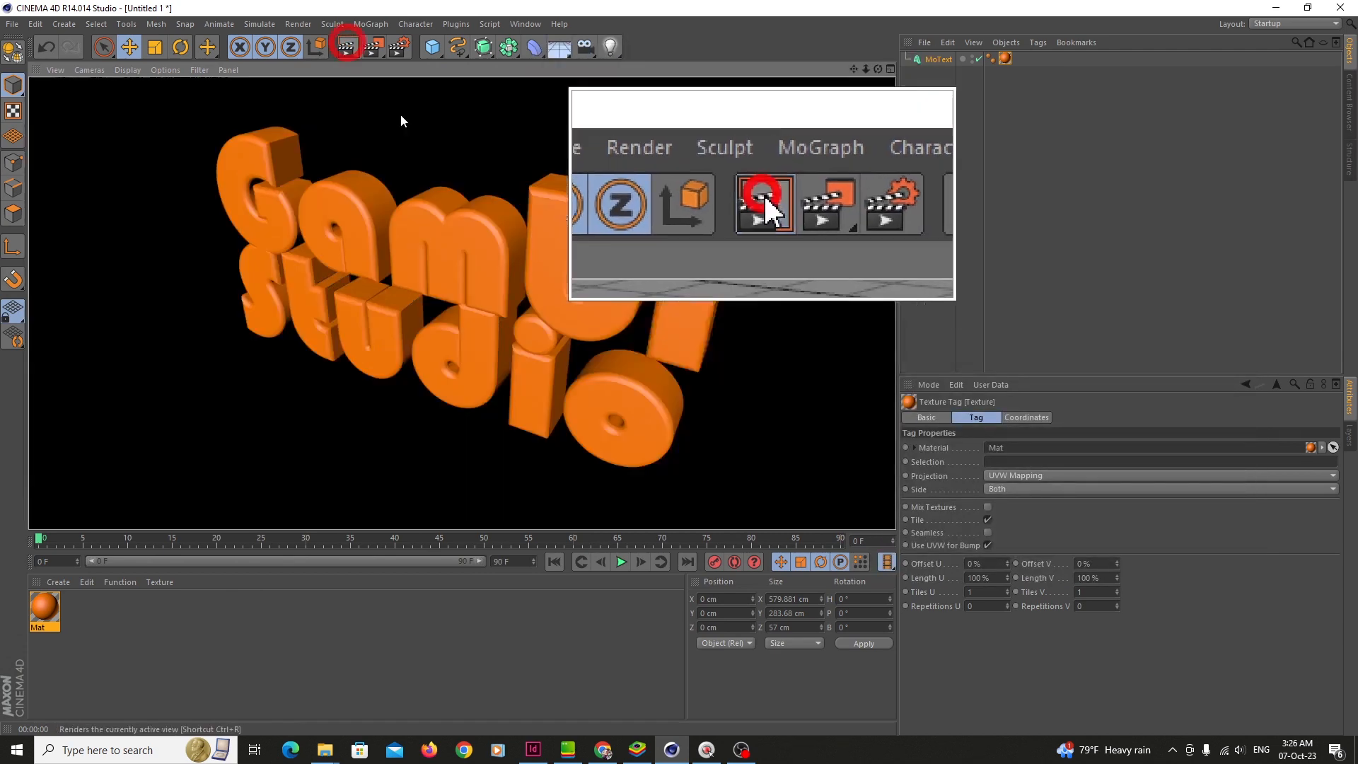